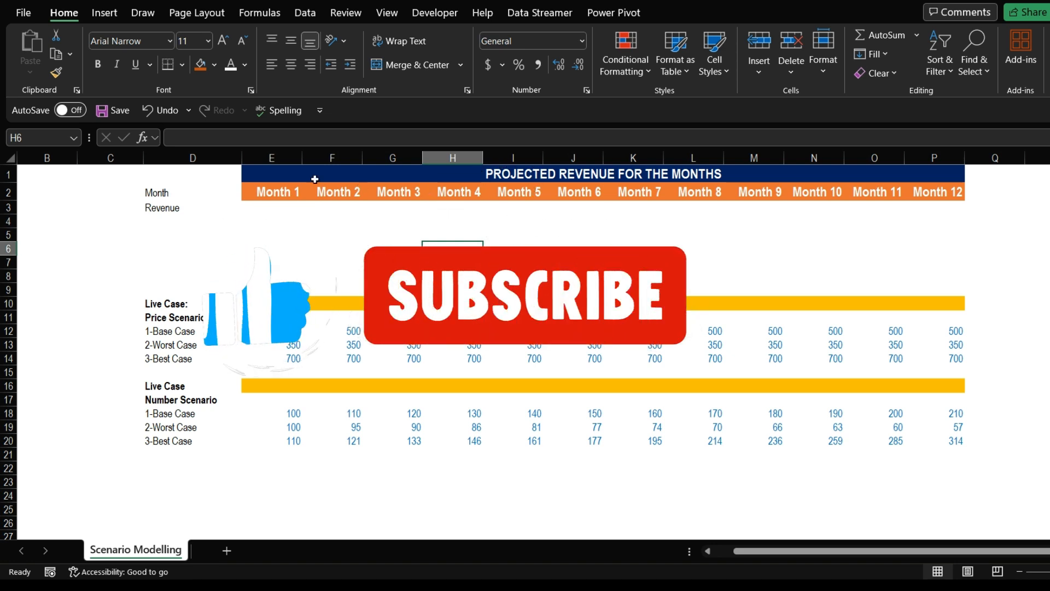
Step: Examine the month headers and the base, worst and best case rows of the price and number scenarios
left_click(274, 192)
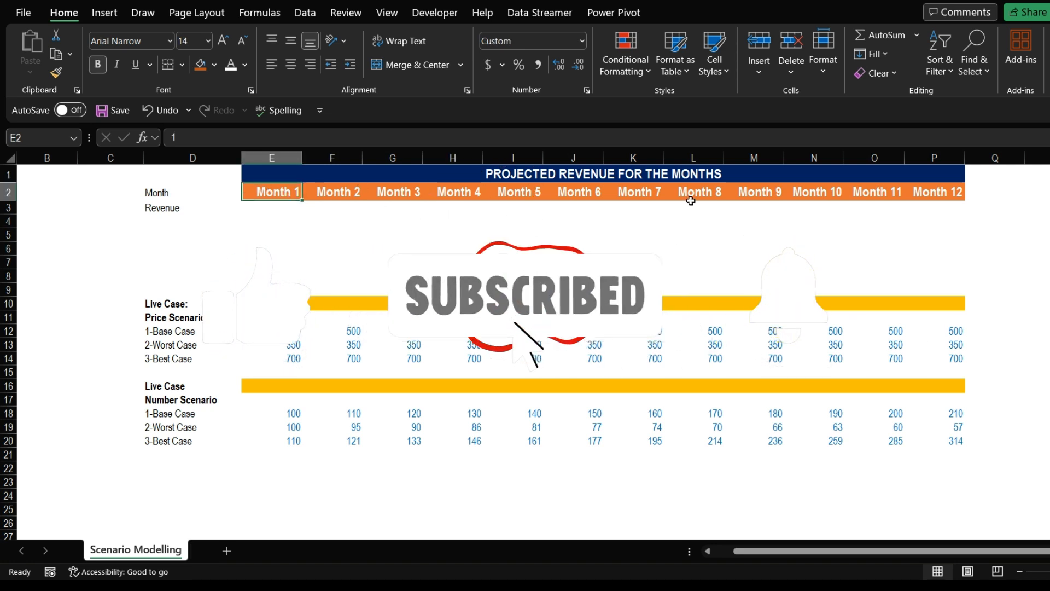
key("ctrl+Right")
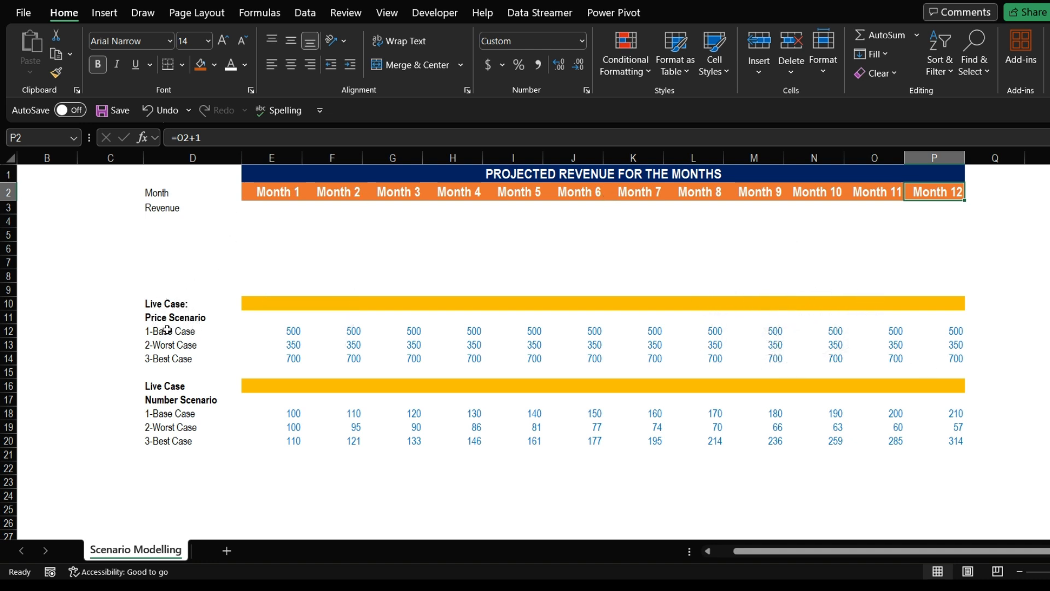
left_click(183, 332)
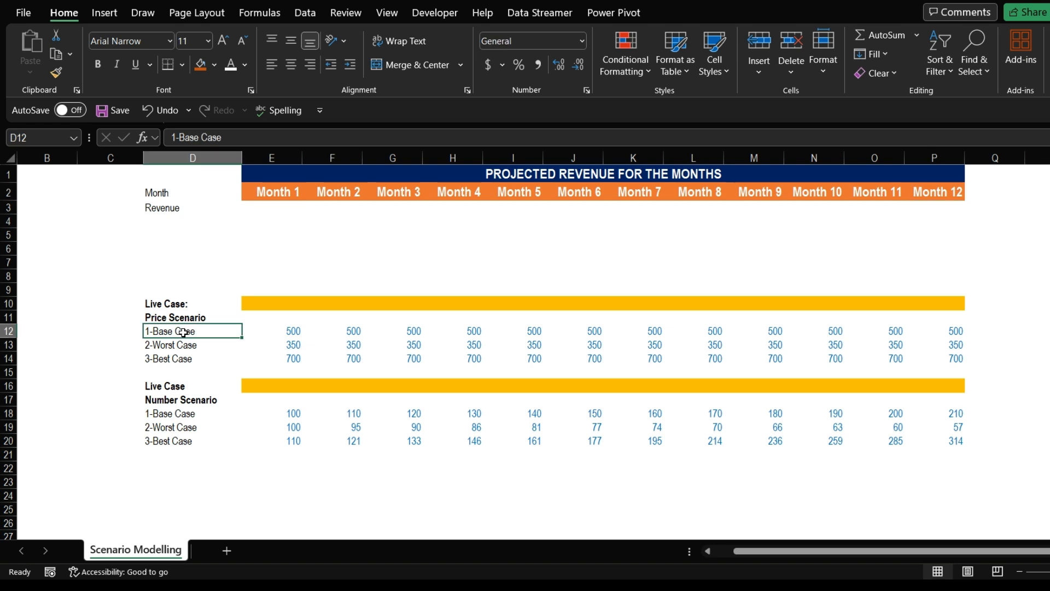
left_click(169, 347)
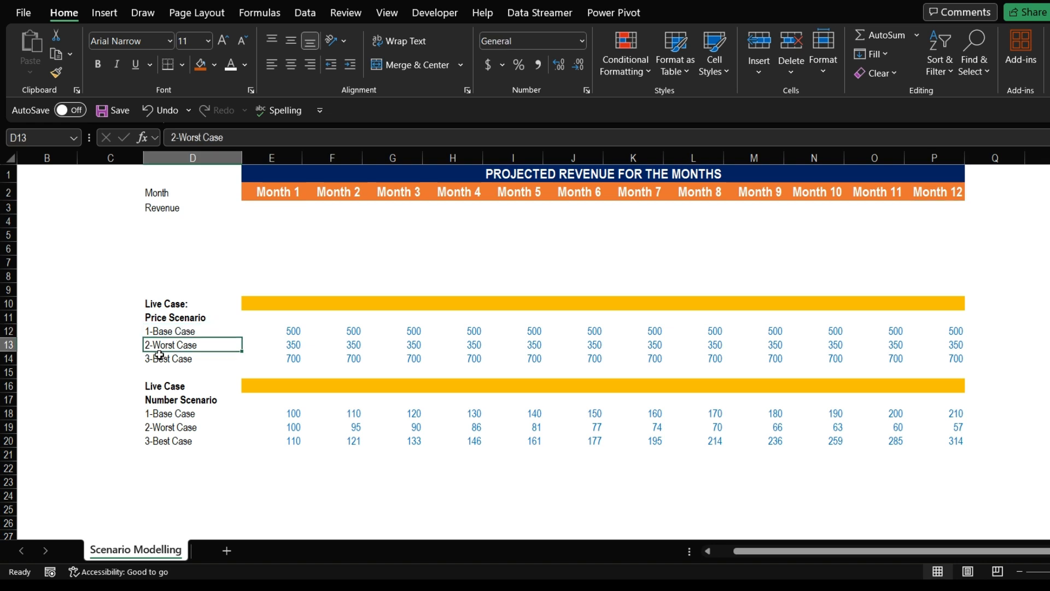
left_click(165, 361)
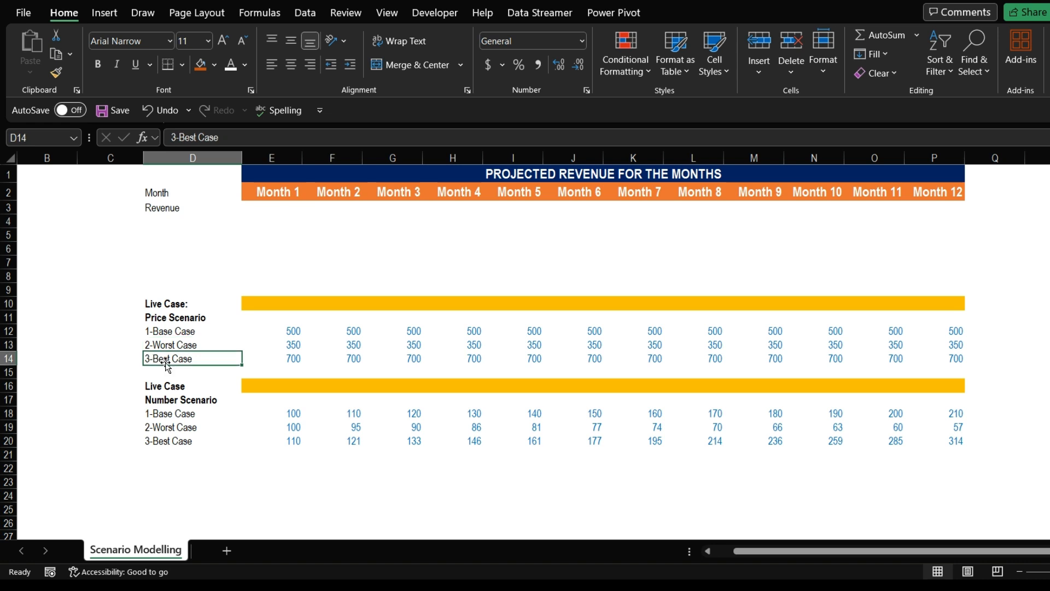
left_click(166, 322)
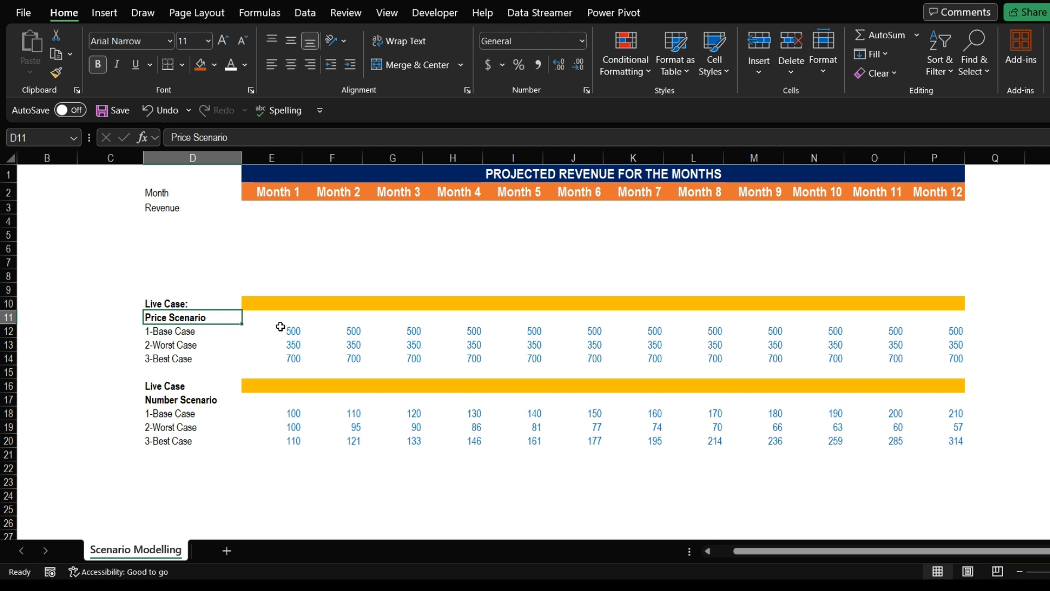
left_click_drag(281, 327, 942, 331)
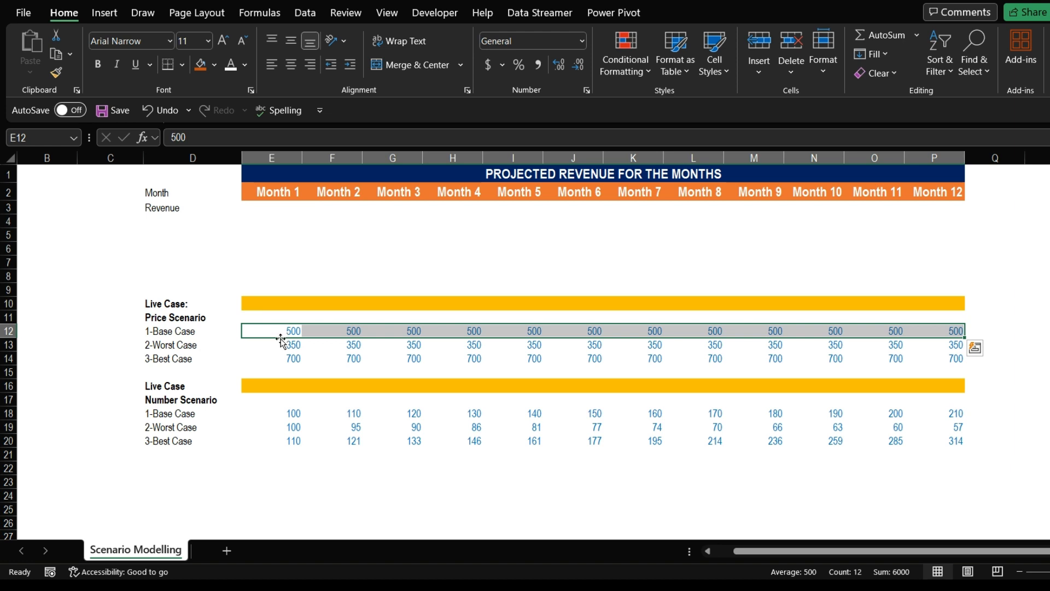
left_click_drag(289, 344, 933, 343)
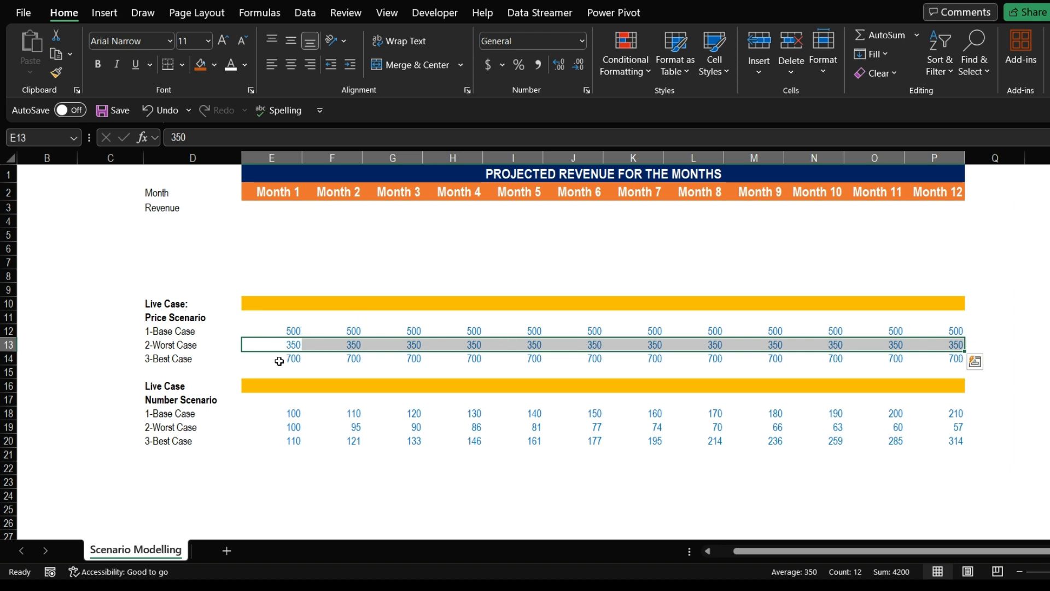
left_click_drag(293, 359, 930, 358)
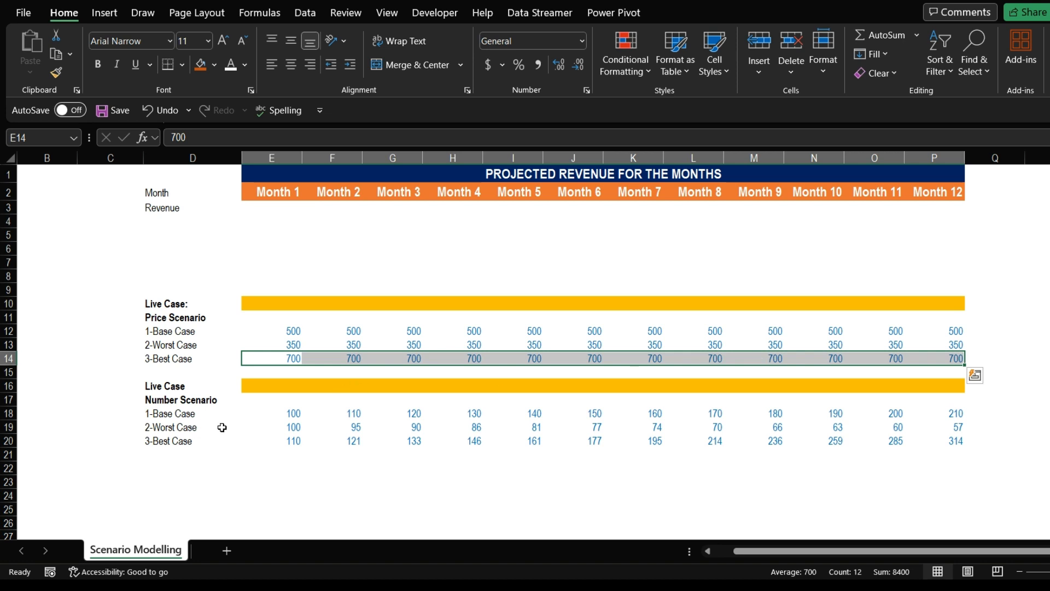
left_click_drag(284, 413, 930, 407)
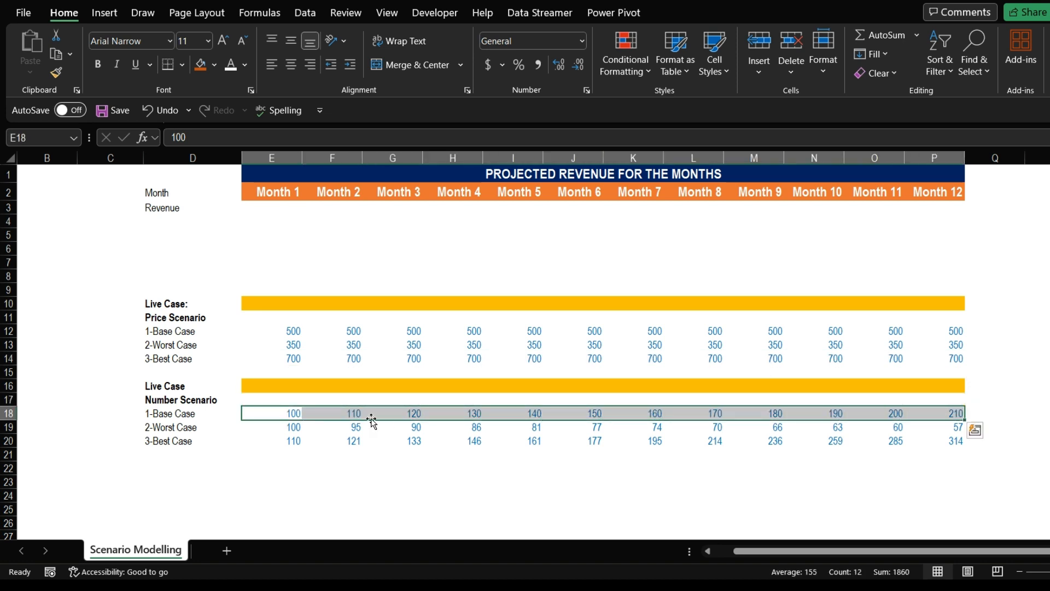
left_click_drag(289, 429, 923, 429)
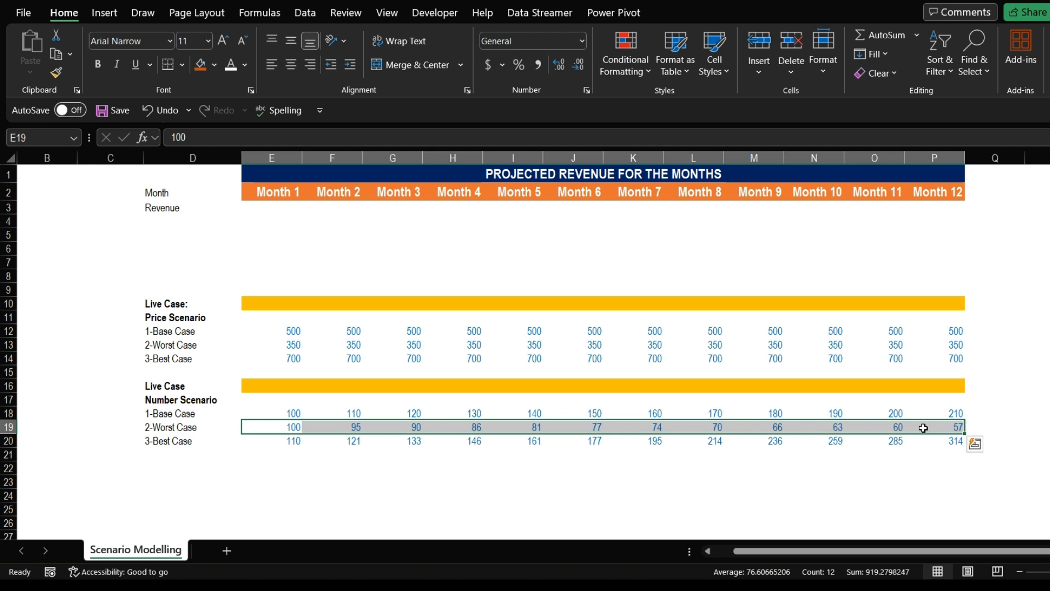
left_click(280, 442)
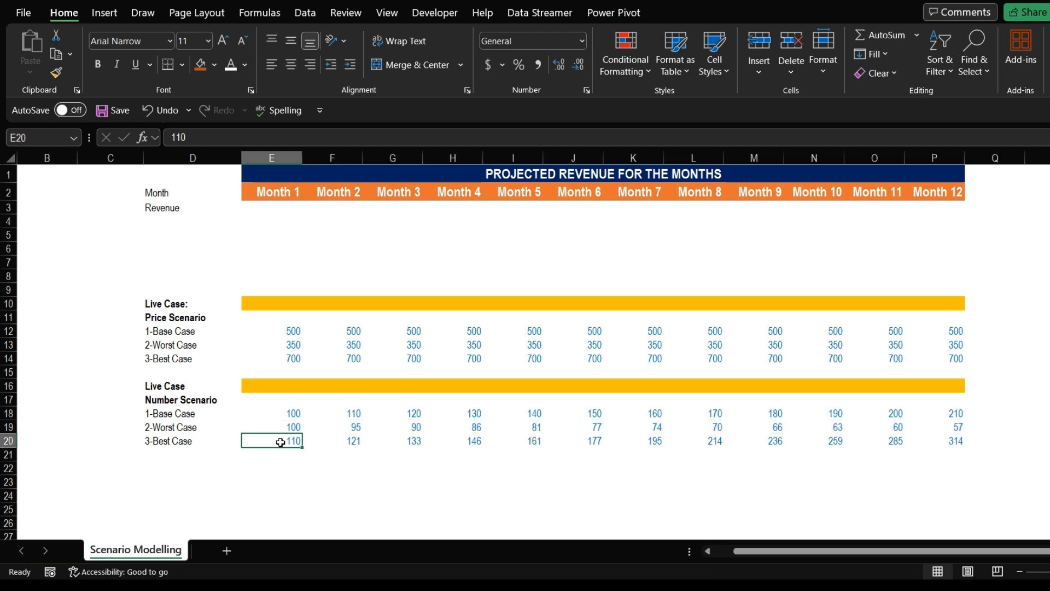
left_click_drag(281, 442, 958, 437)
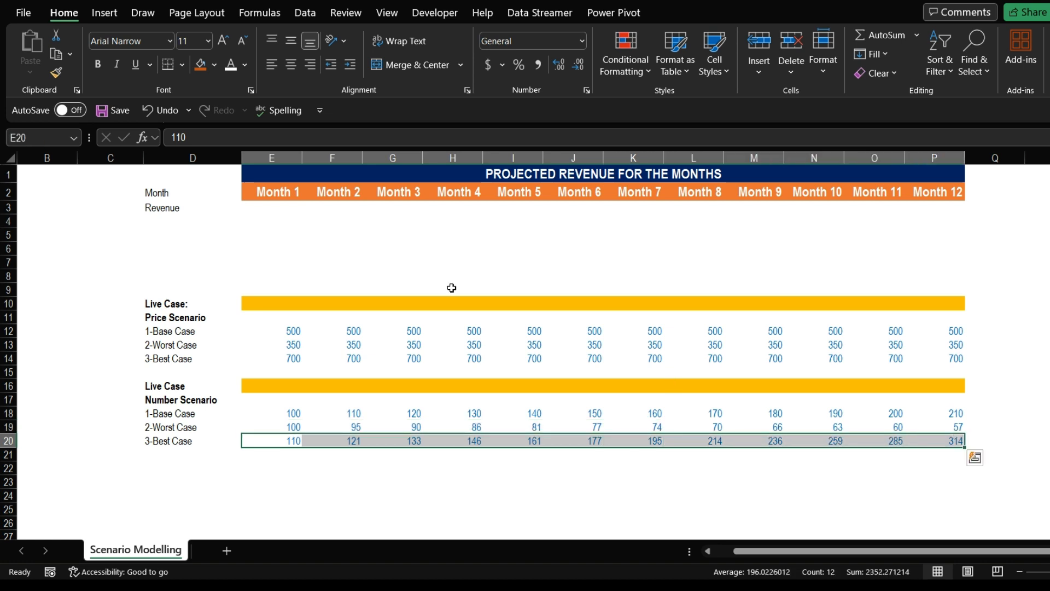
Step: Enter the Month 1 revenue formula =E10*E16 in E3, multiplying the live price by the live number
left_click(268, 212)
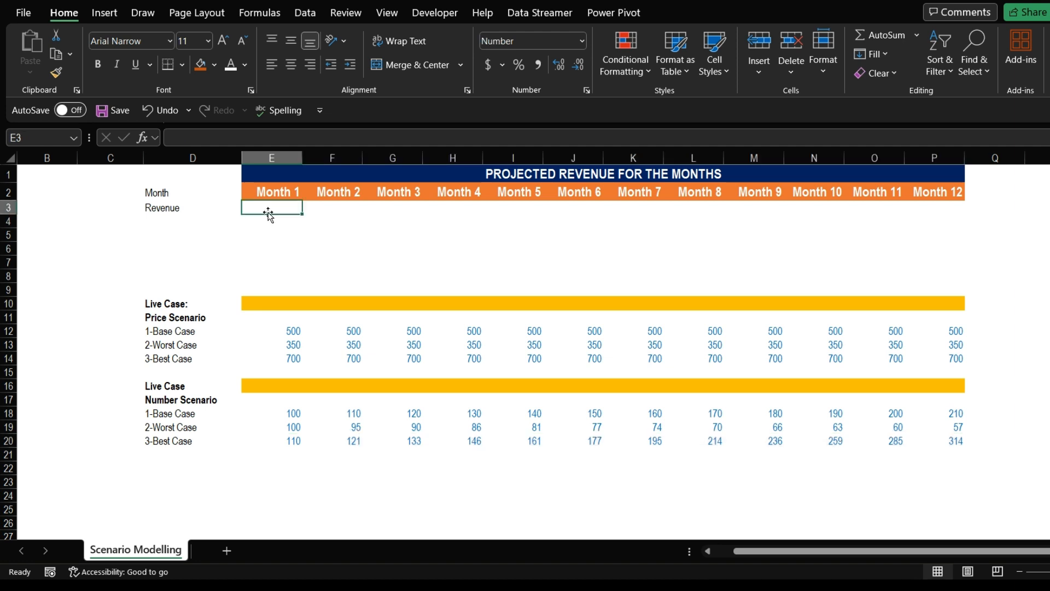
type("=")
left_click(260, 303)
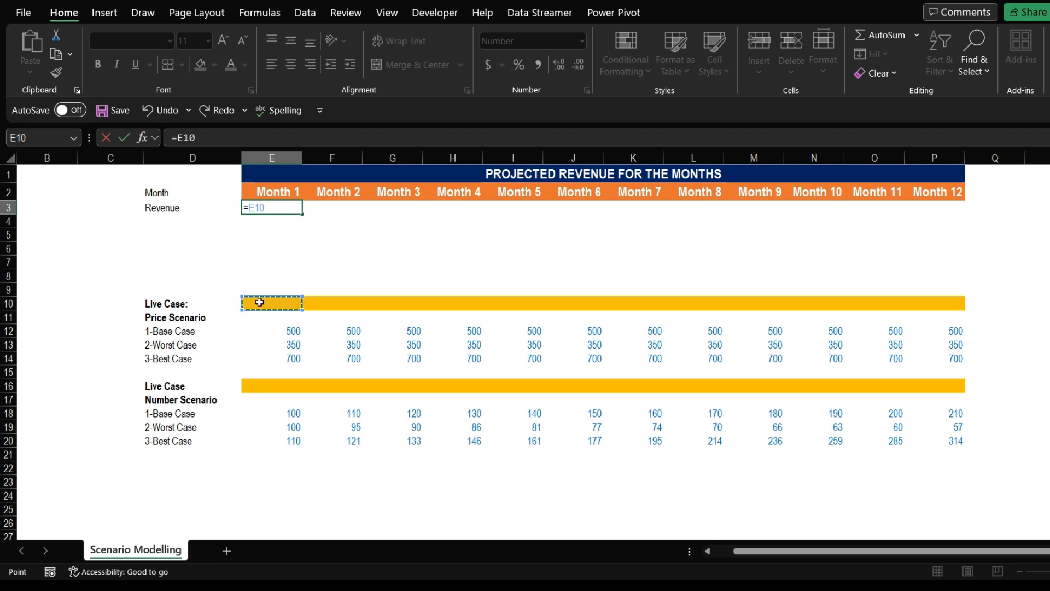
type("*")
left_click(264, 387)
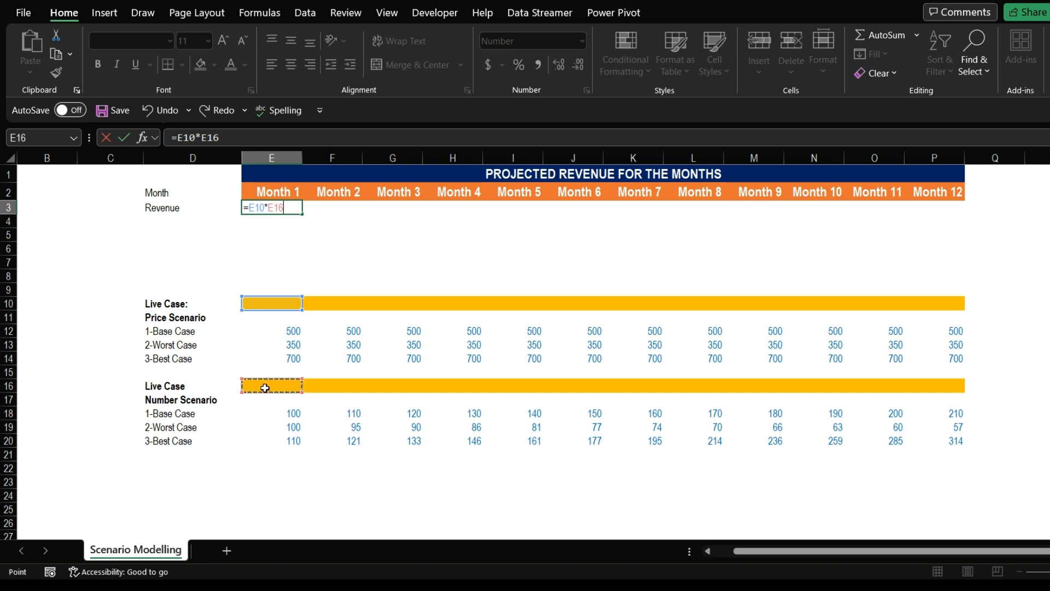
key("Return")
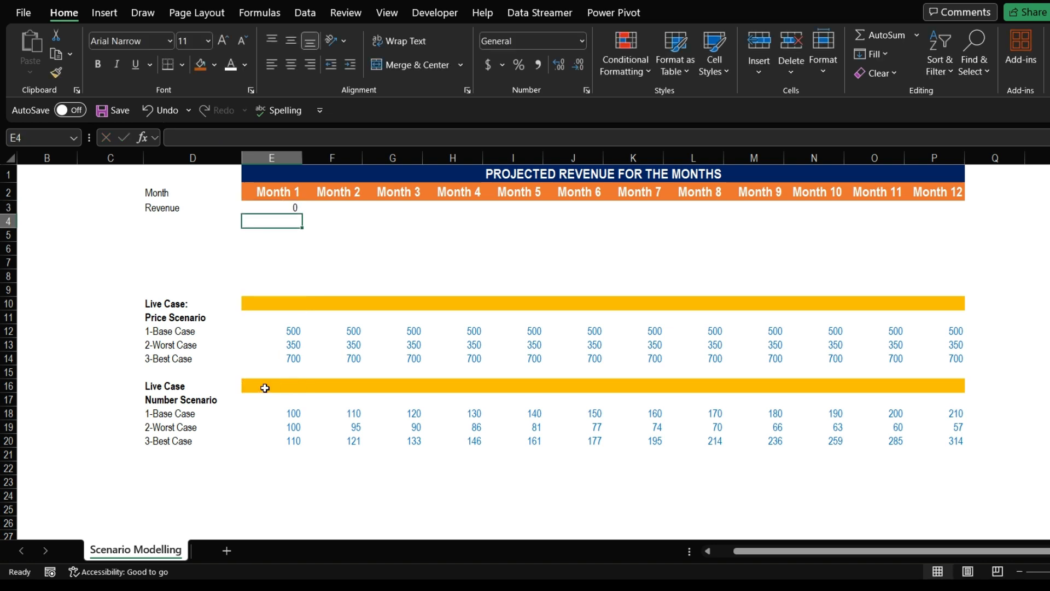
Step: Fill the Month 1 revenue formula across the Revenue row through Month 12
left_click(286, 209)
left_click_drag(301, 215, 940, 237)
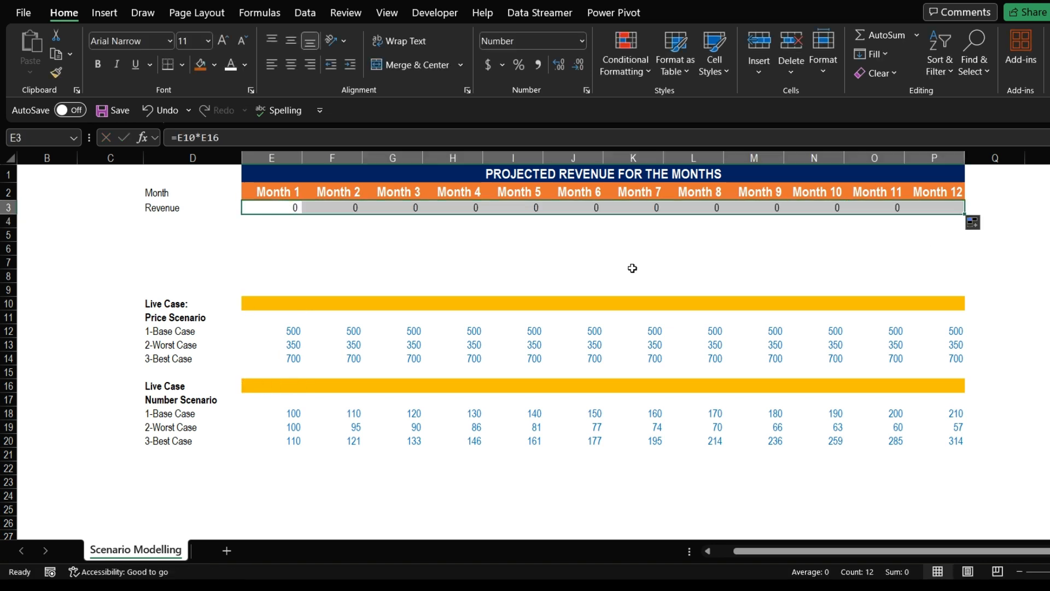
left_click(345, 246)
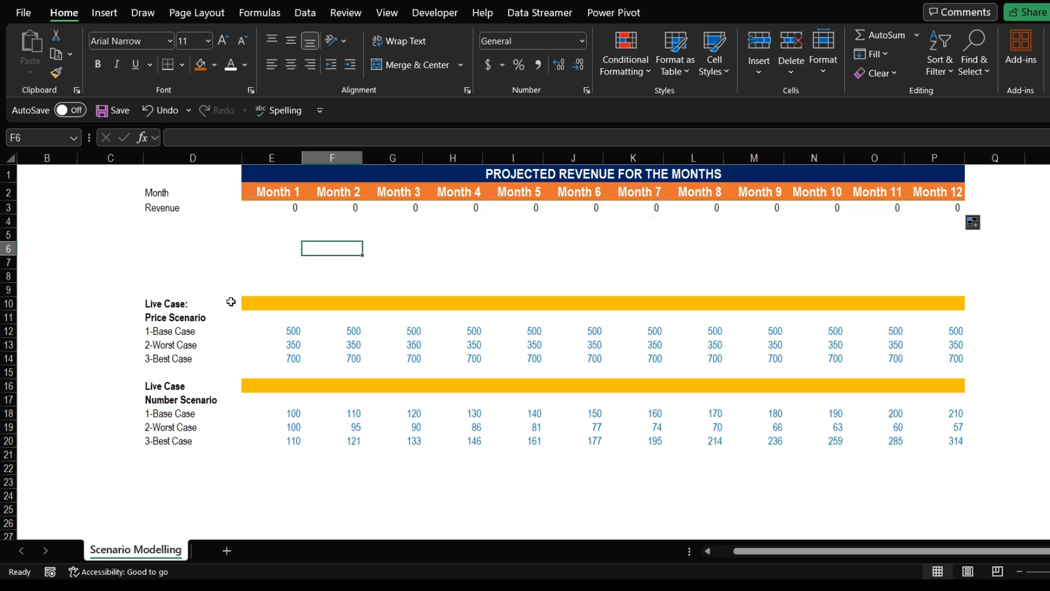
Step: Review how the Month 1 revenue formula relates to the two live case rows and their scenario inputs
left_click(256, 303)
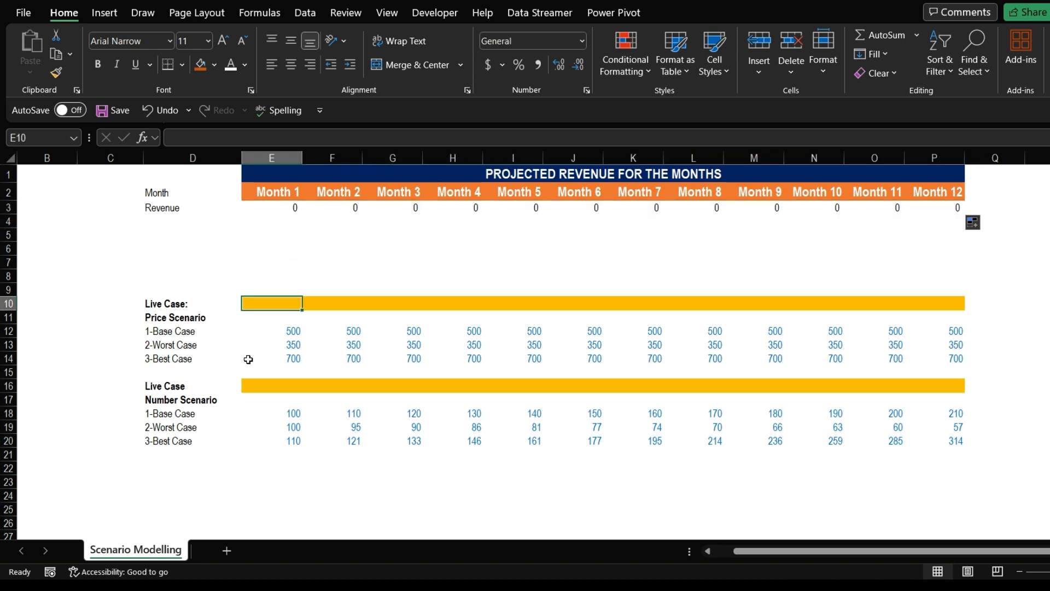
left_click(267, 386)
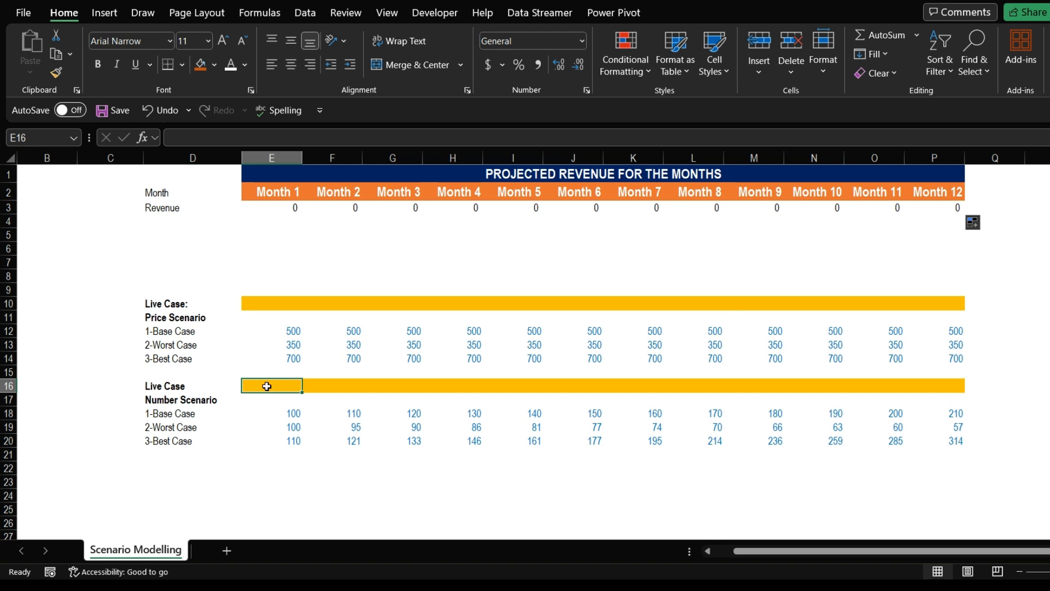
left_click(261, 307)
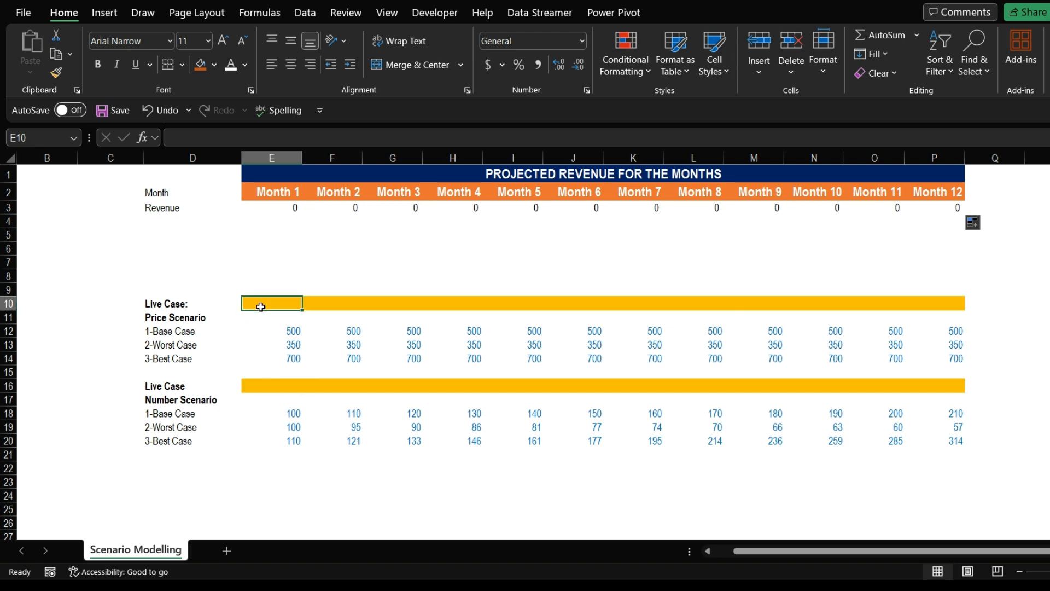
left_click(283, 428)
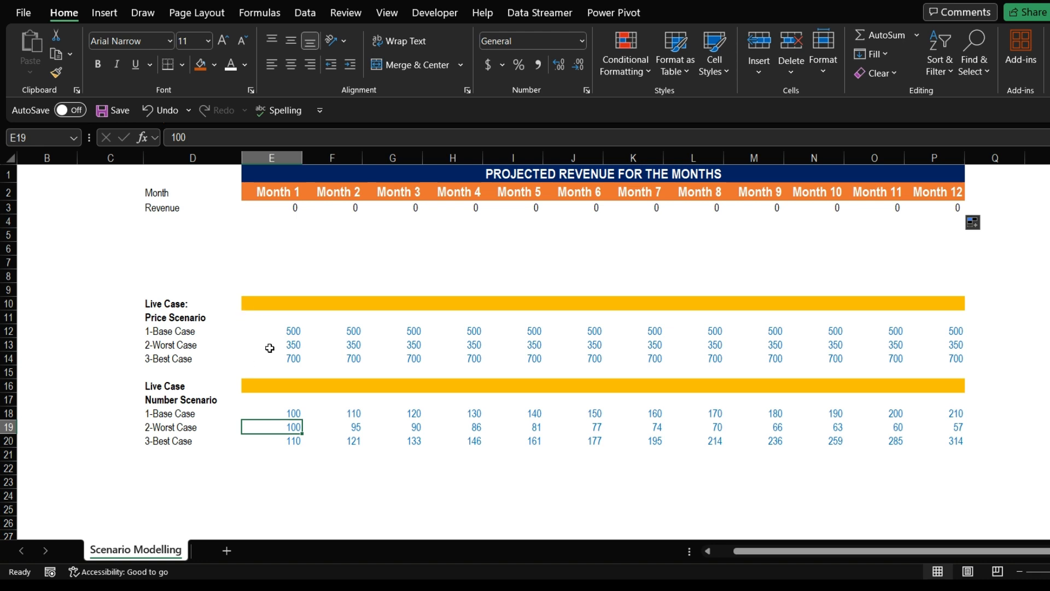
left_click(261, 301)
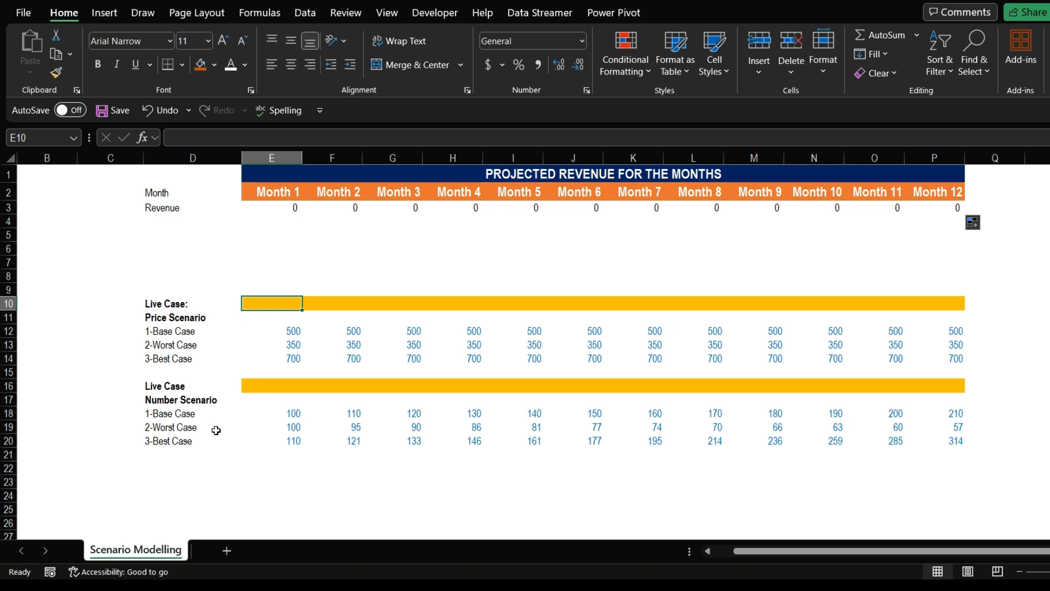
left_click(263, 439)
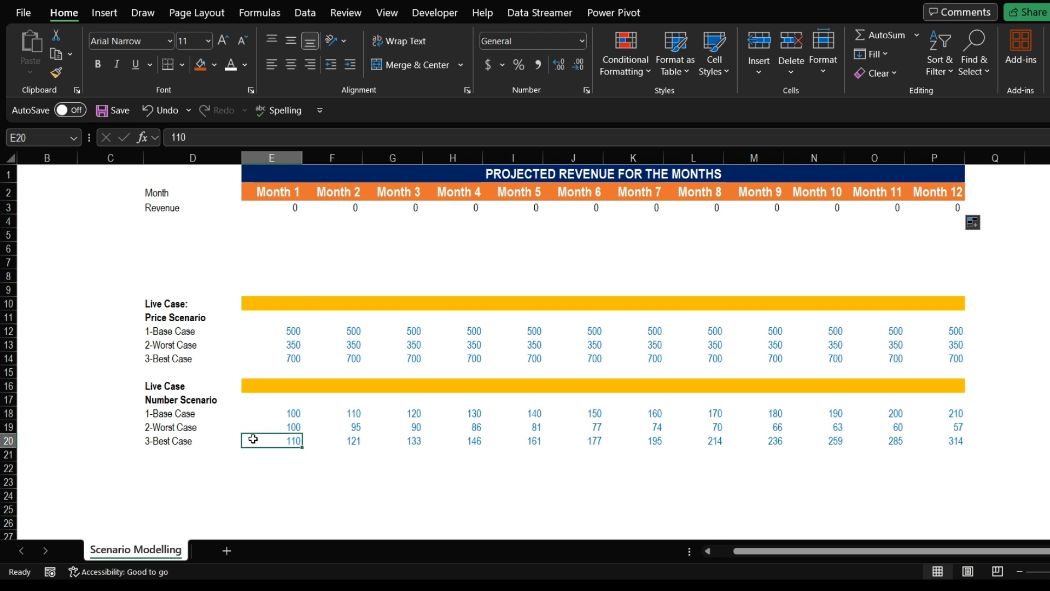
left_click(258, 385)
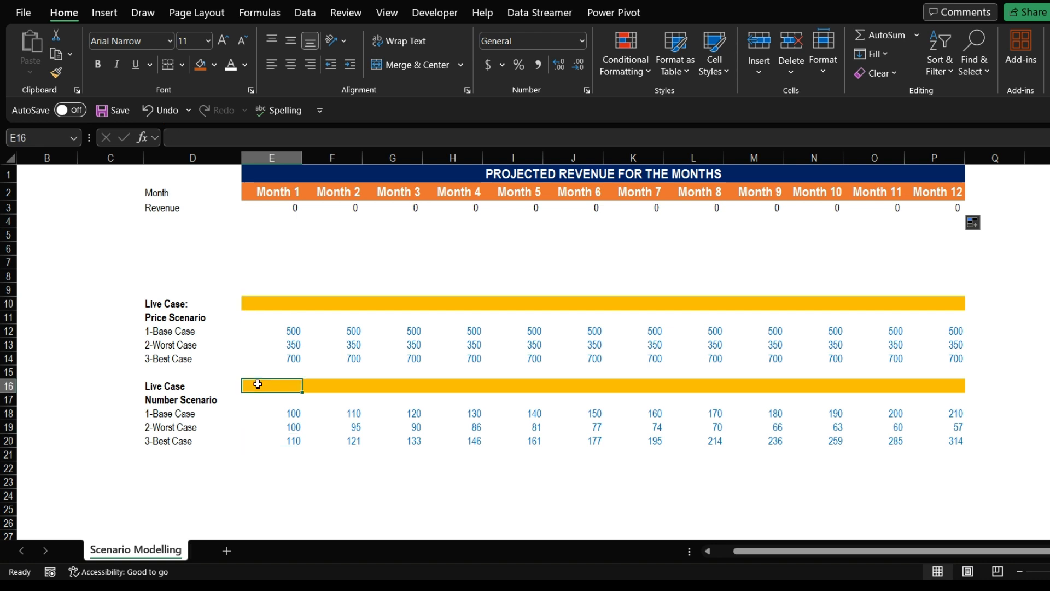
left_click(273, 300)
left_click(285, 207)
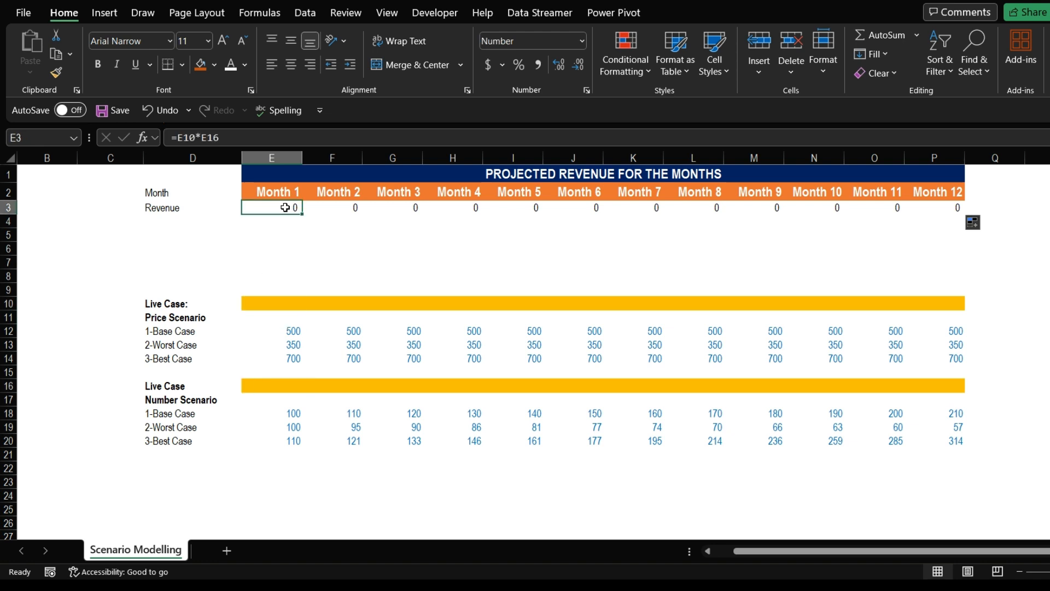
left_click(311, 243)
left_click(174, 244)
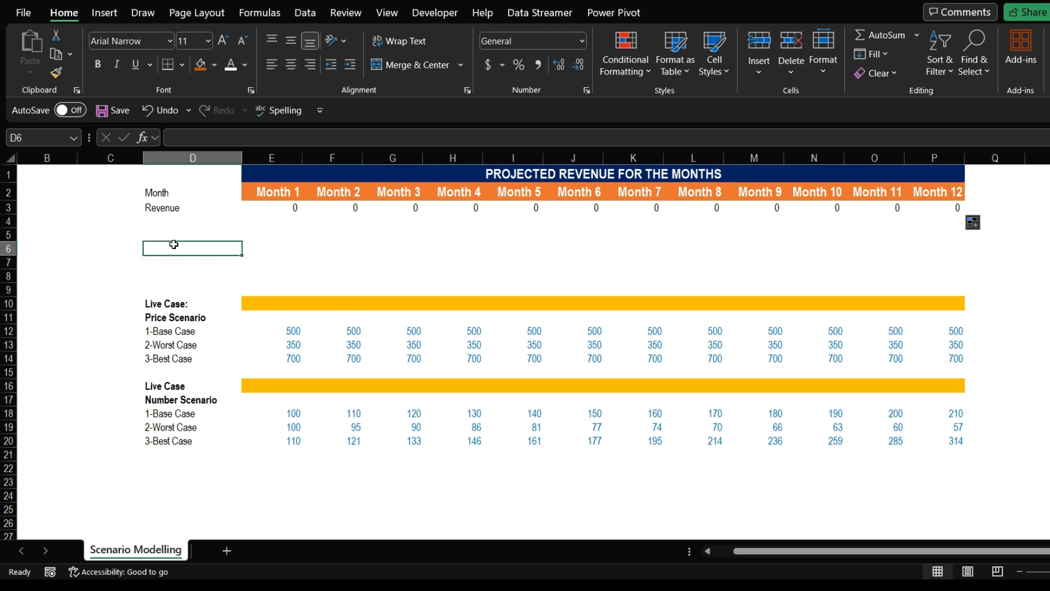
left_click(260, 300)
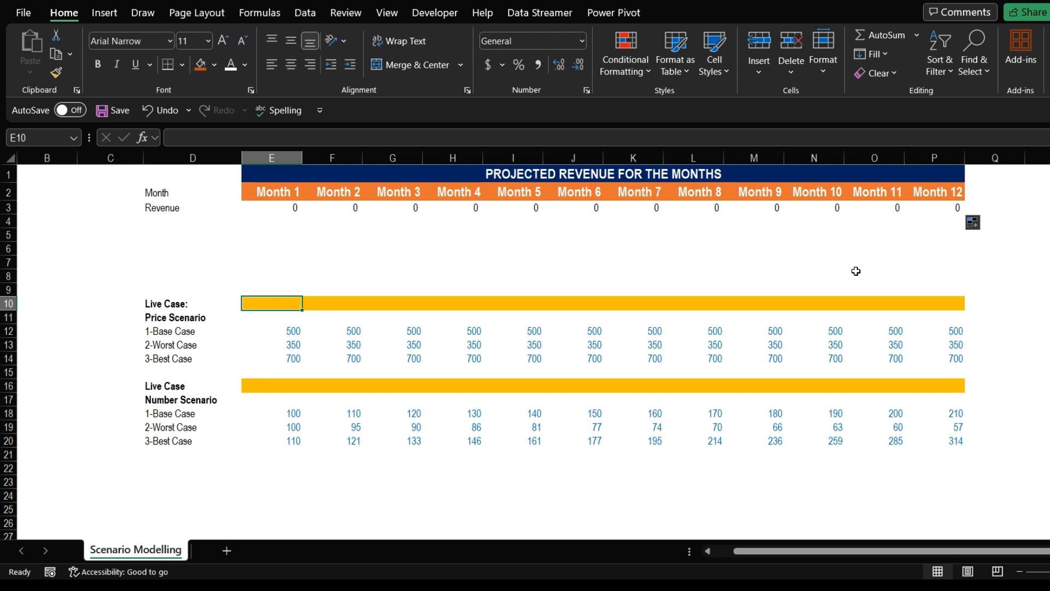
Step: Add the bold note "Index & LEFT" in cell R6, outside the projection table
left_click(983, 175)
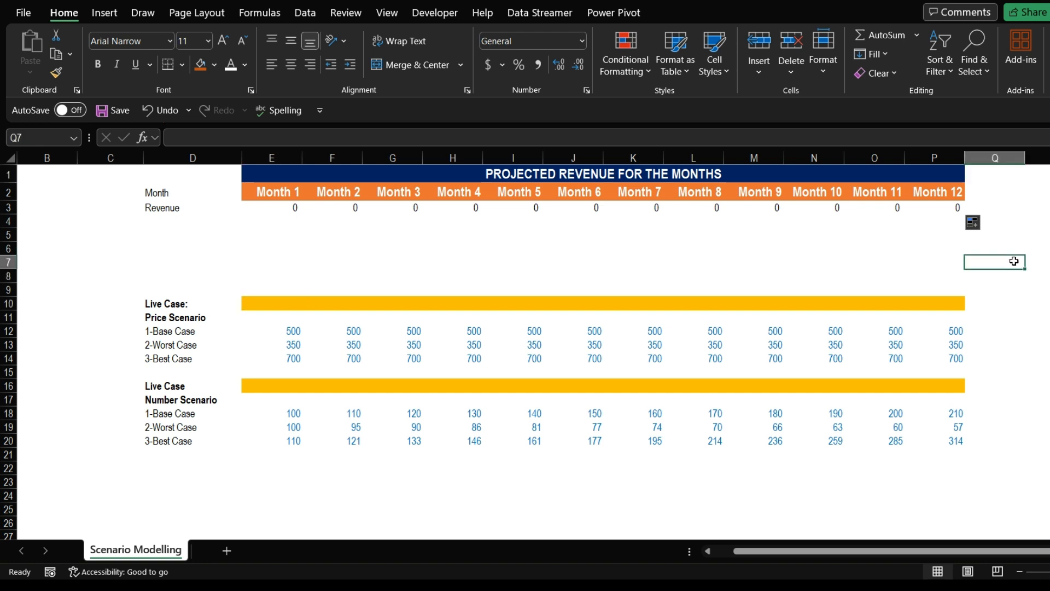
left_click(1030, 250)
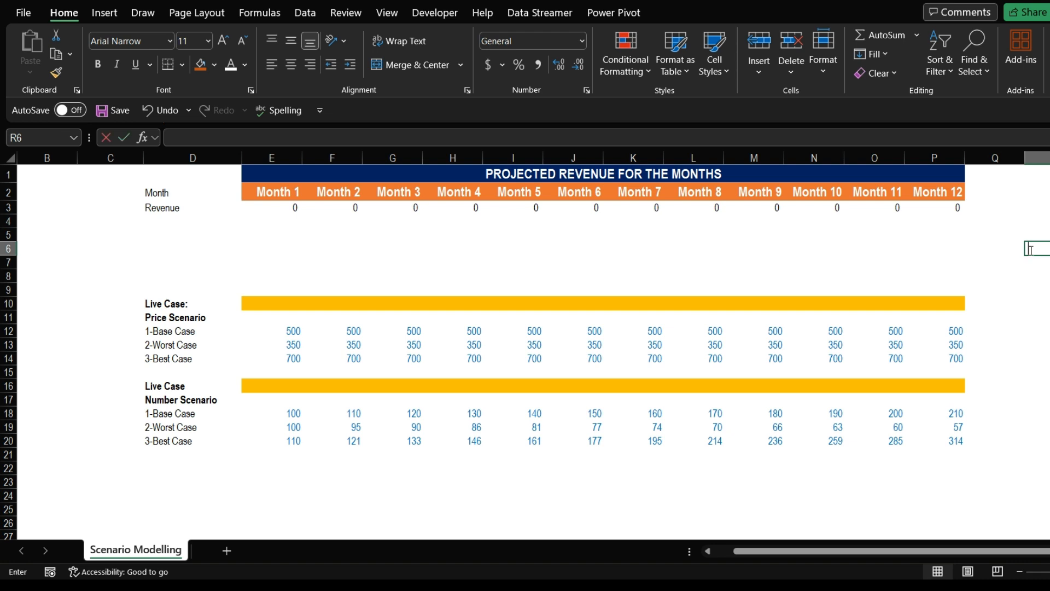
type("Index & LEFT")
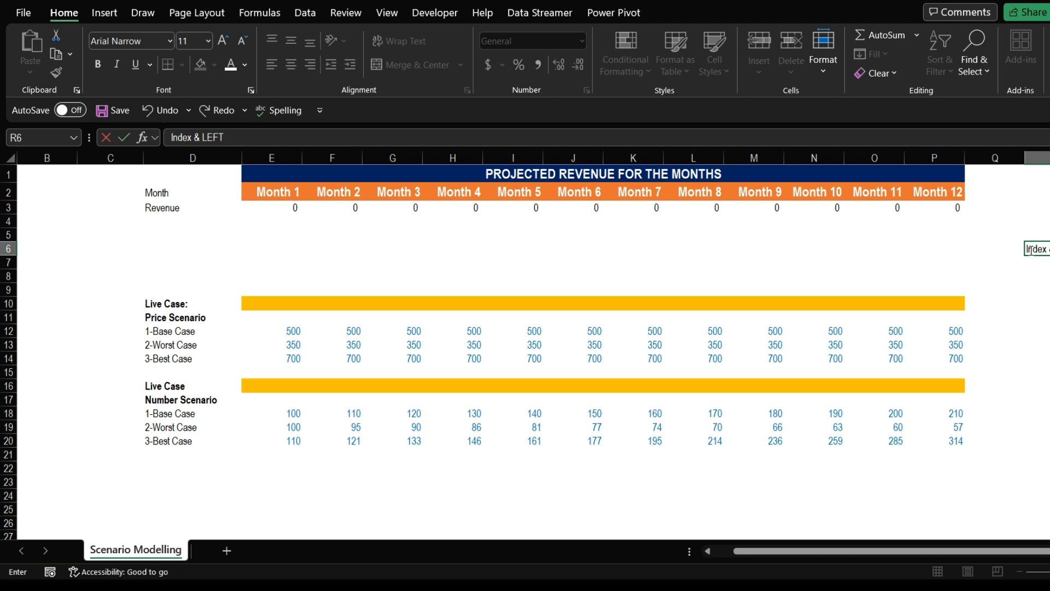
left_click(1035, 330)
left_click(1033, 249)
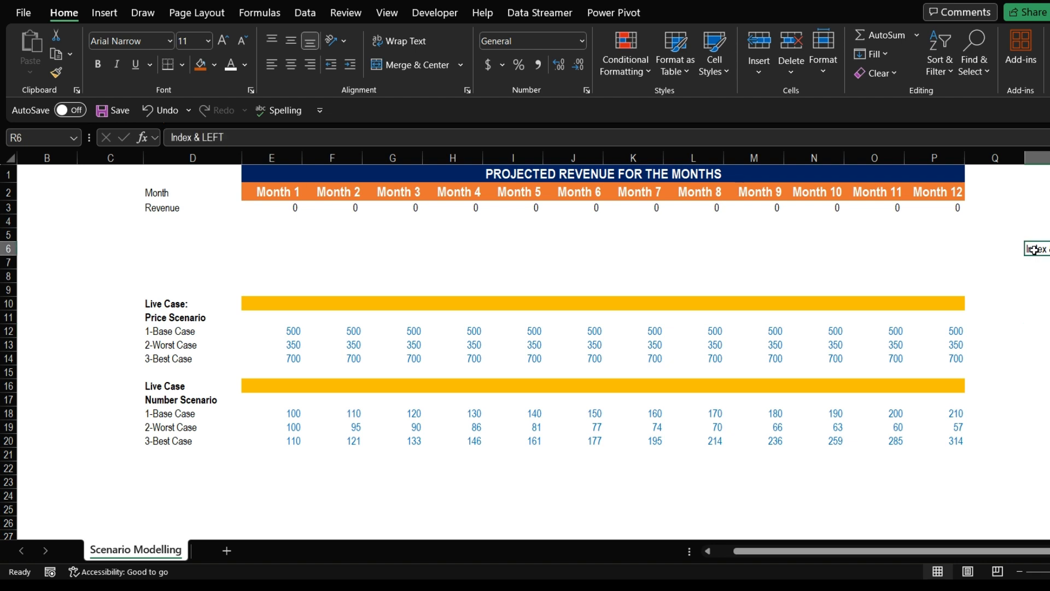
key("ctrl+b")
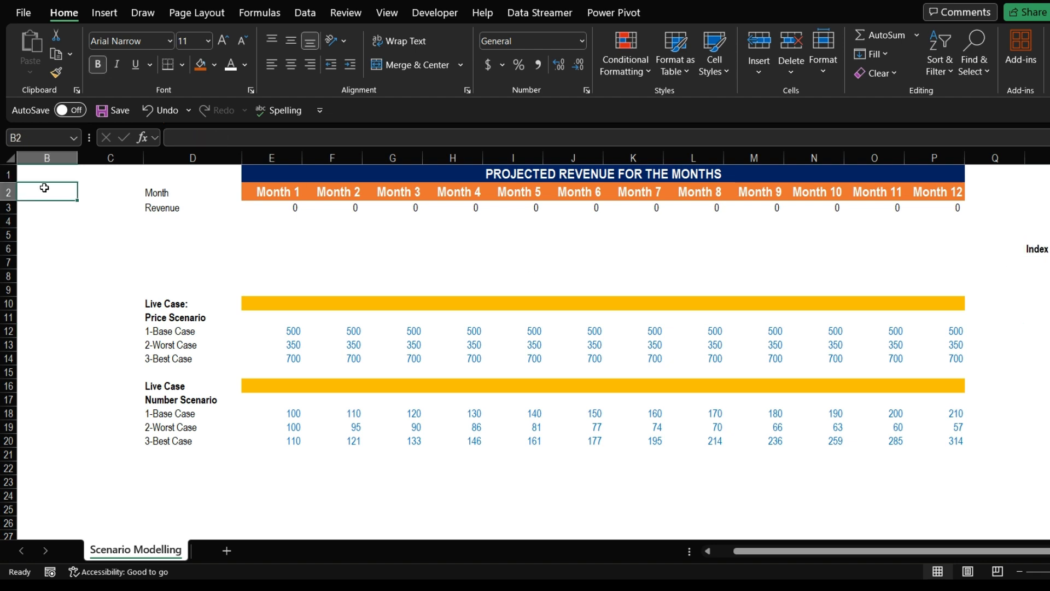
Step: Enter the label "Live Case" in cell B2, beside the Month header row
left_click(44, 188)
type("Li")
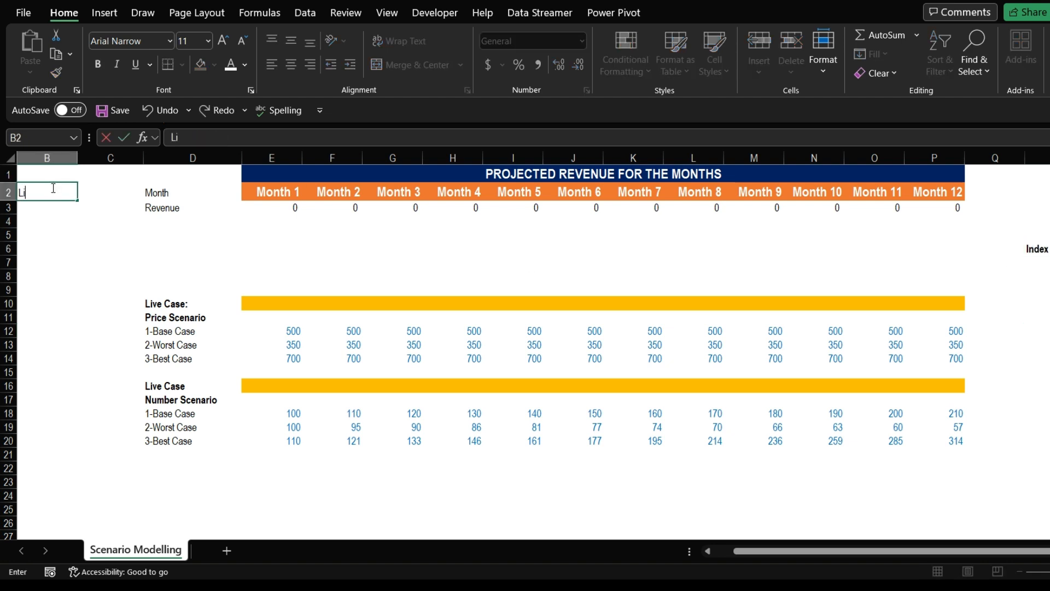
type("ve Case")
left_click(79, 257)
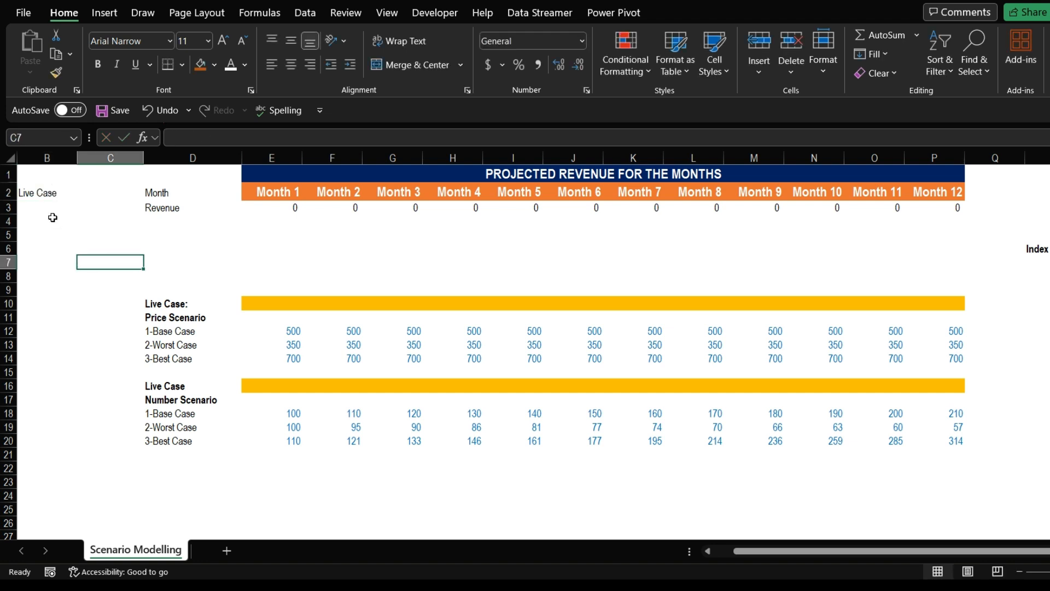
Step: Format the Live Case label in B2 as bold white text on a dark orange fill
left_click(36, 195)
left_click(97, 64)
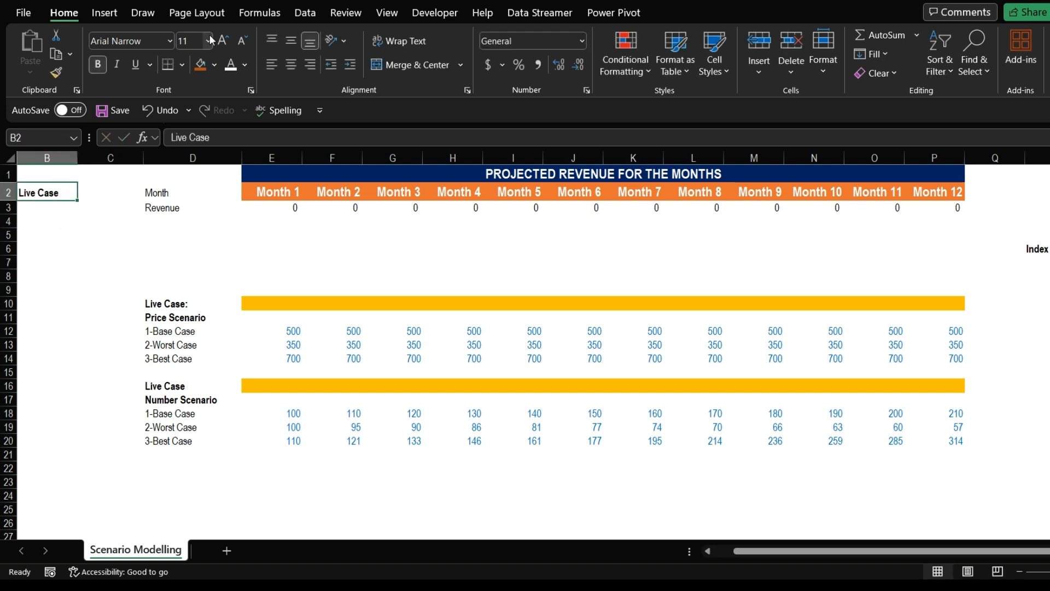
left_click(200, 64)
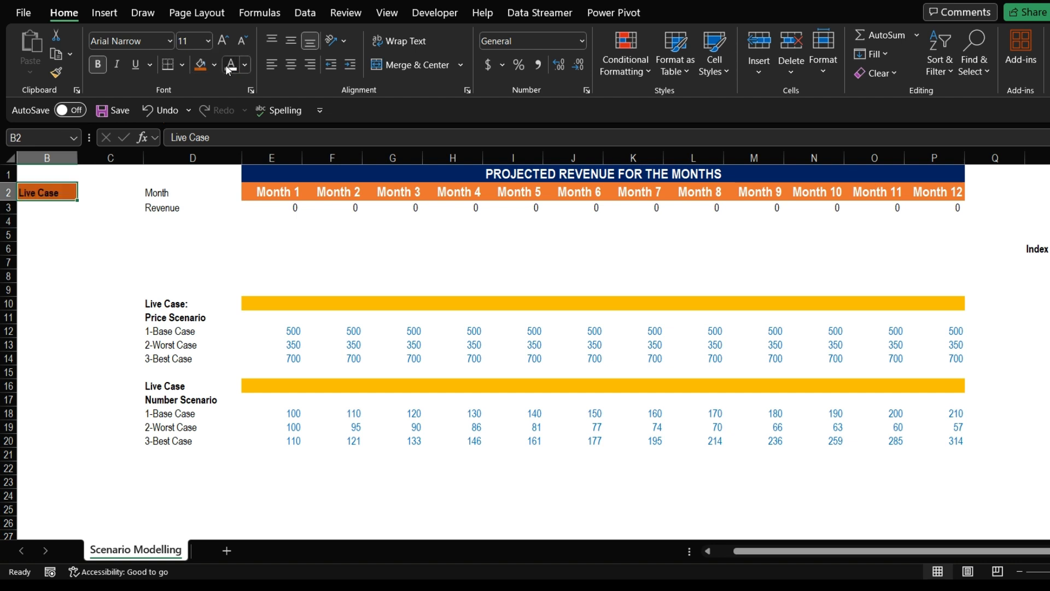
left_click(231, 64)
Step: Add a list data validation to B3, using the three price scenario names in D12:D14 as its source
left_click(36, 208)
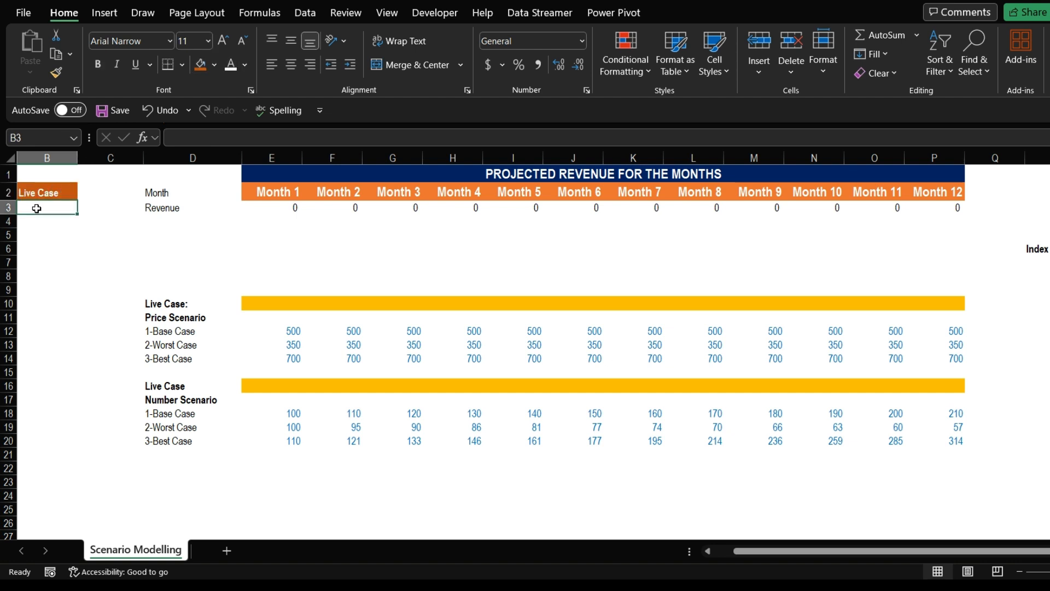
left_click(304, 13)
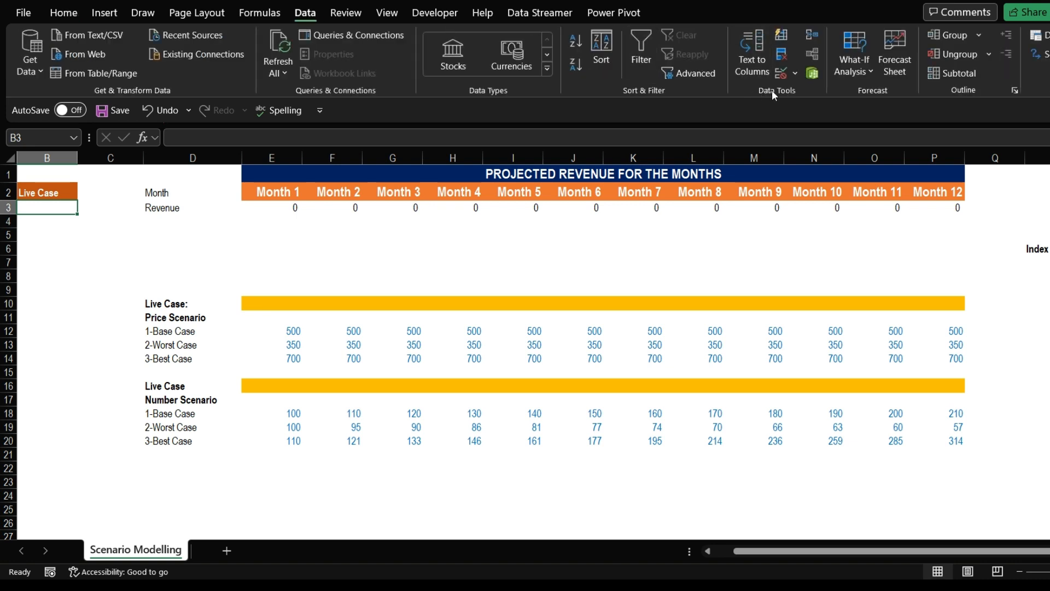
left_click(795, 73)
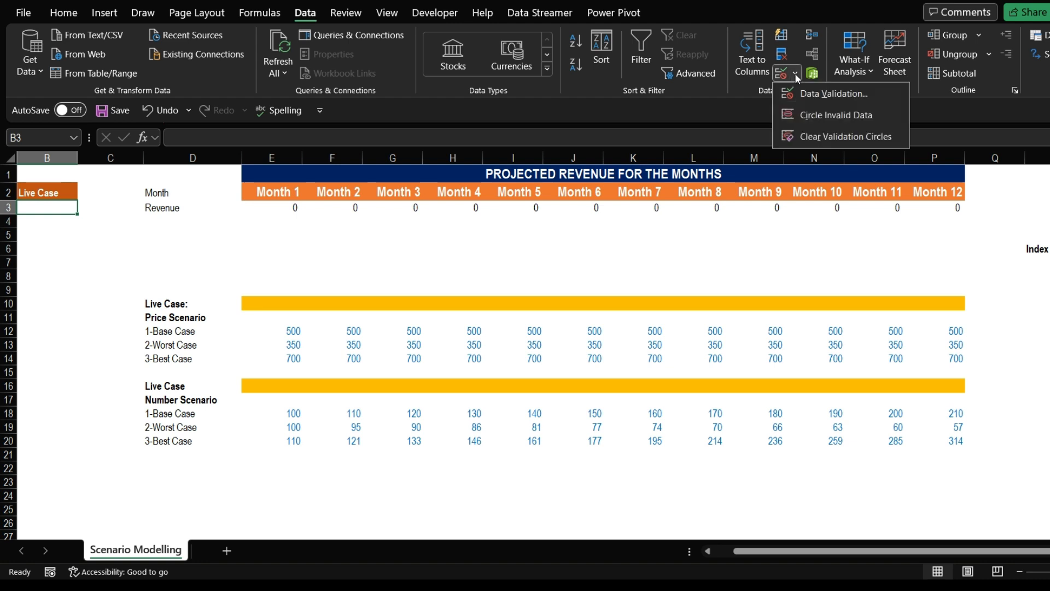
left_click(816, 94)
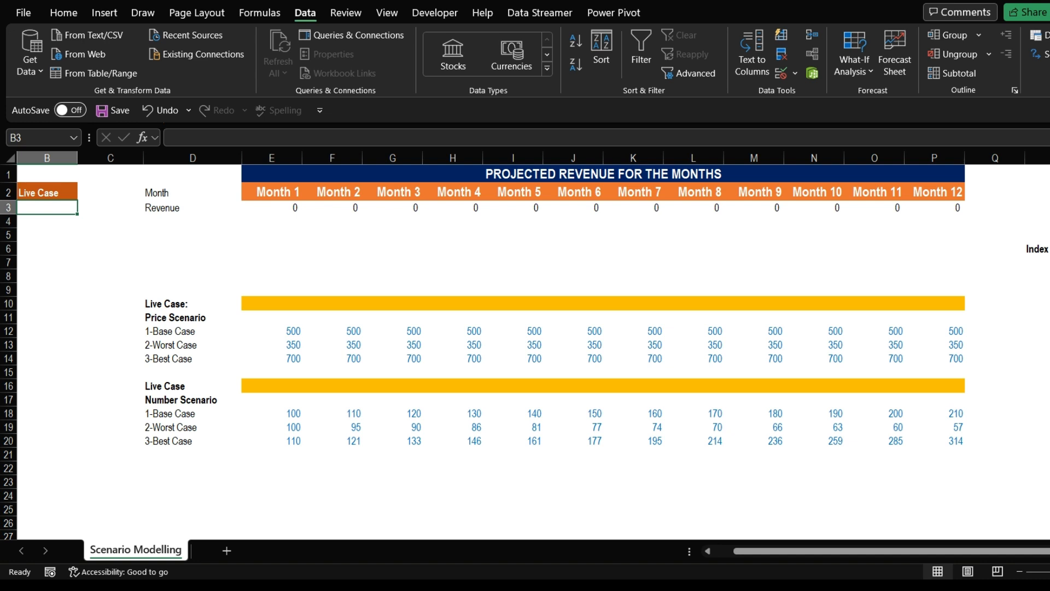
key("BackSpace")
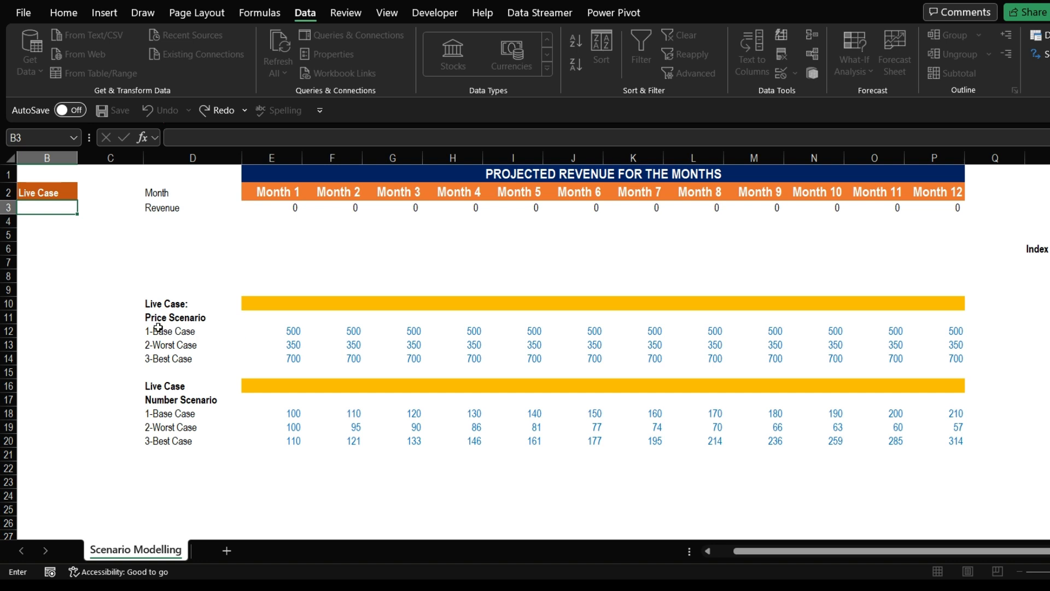
left_click_drag(158, 327, 158, 351)
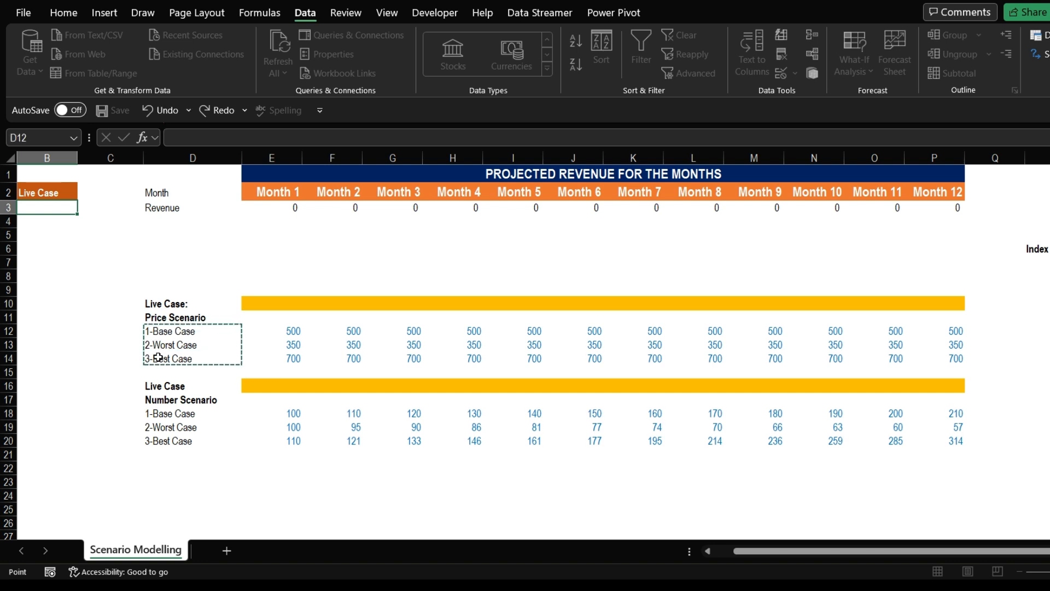
key("Return")
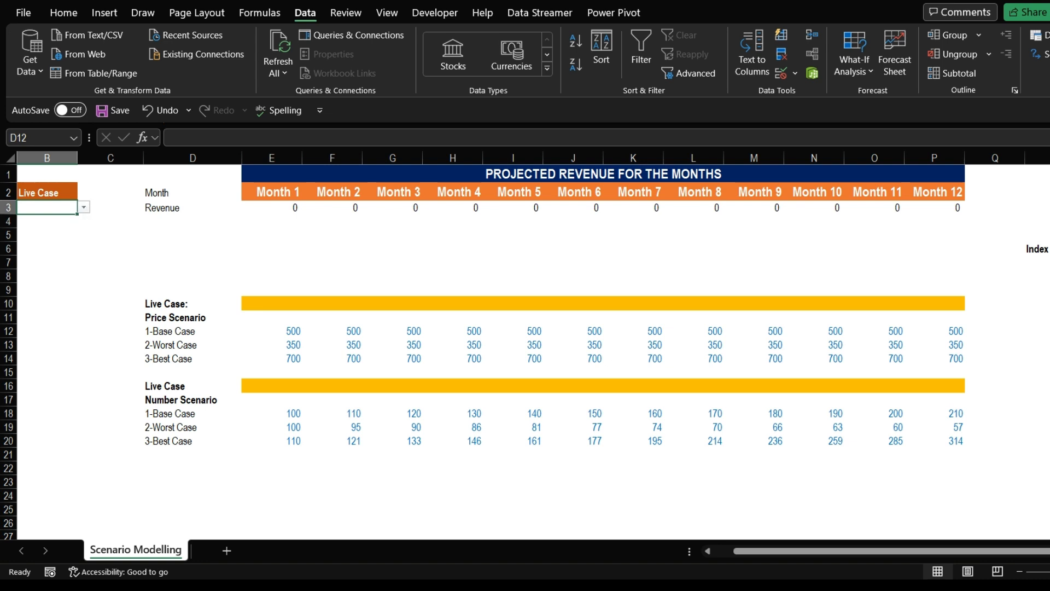
Step: Choose 1-Base Case from the scenario list in B3
left_click(84, 207)
left_click(49, 219)
left_click(105, 217)
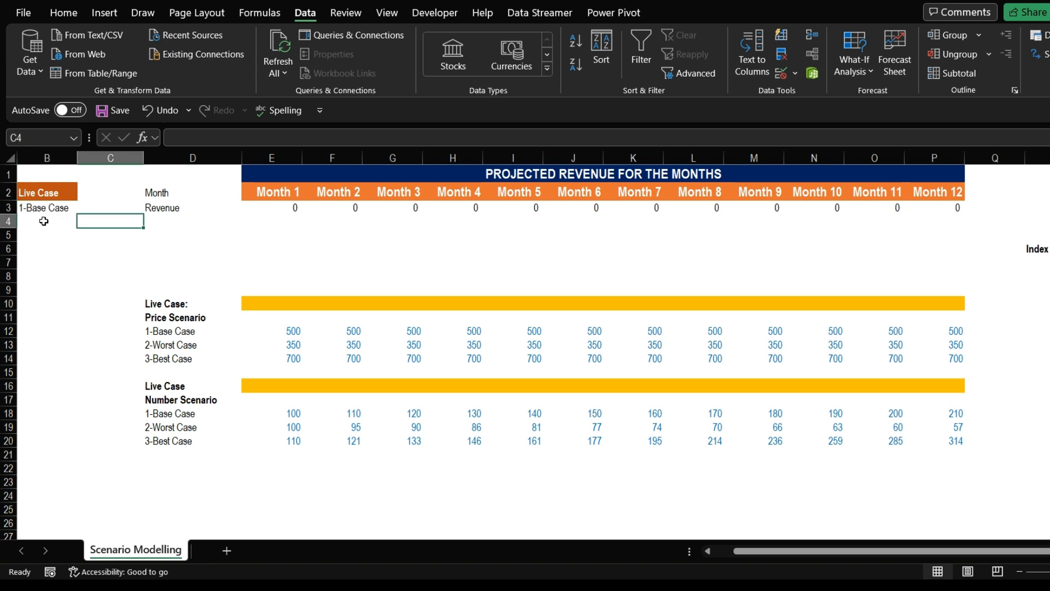
Step: Examine how the base case selection in B3 relates to the live case rows and the base case price and number inputs
left_click(36, 210)
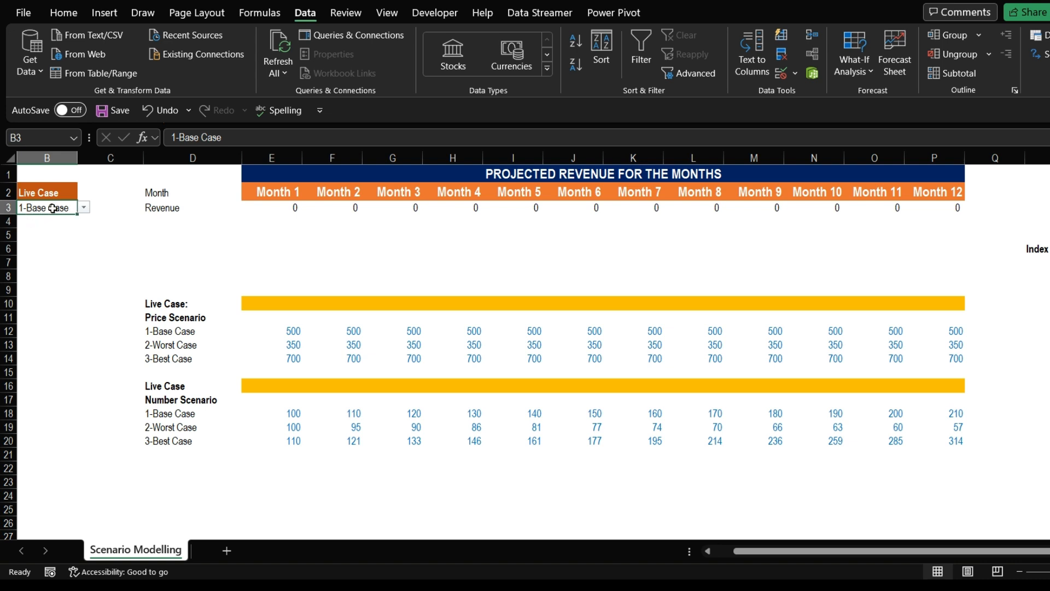
left_click(255, 303)
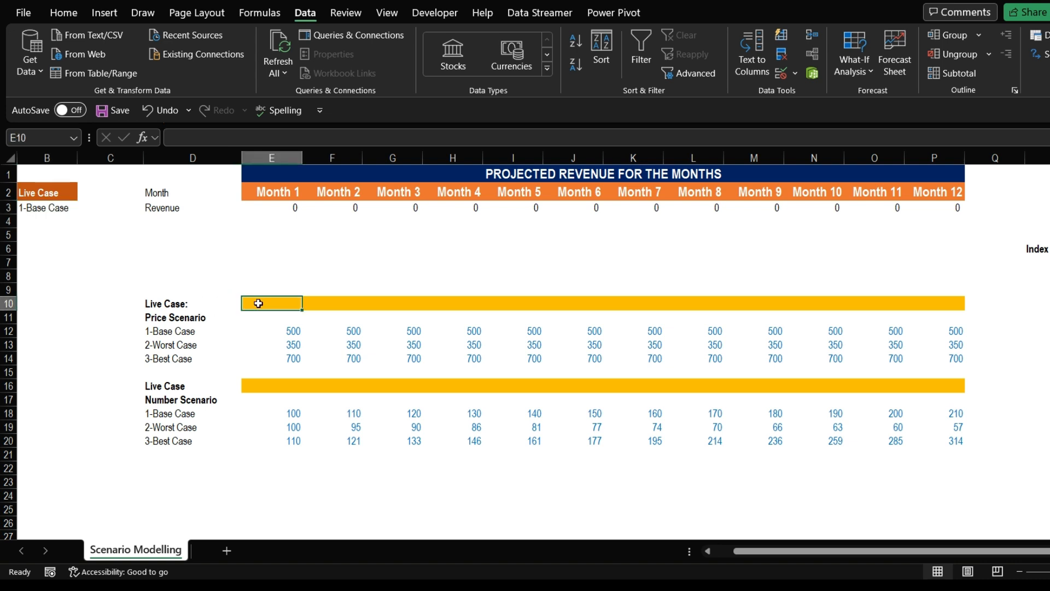
left_click(283, 331)
left_click(327, 331)
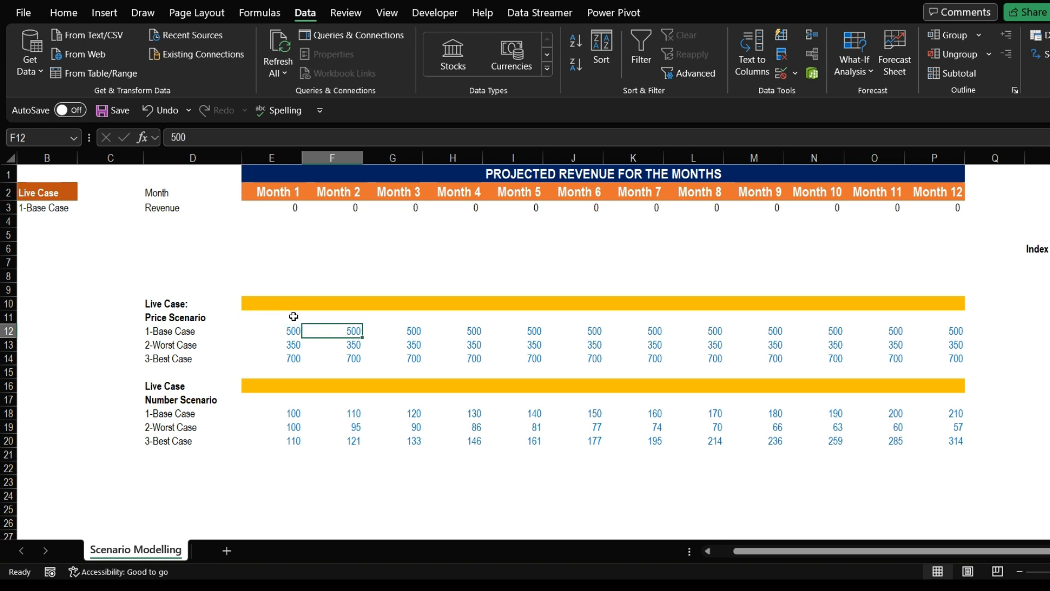
left_click(265, 298)
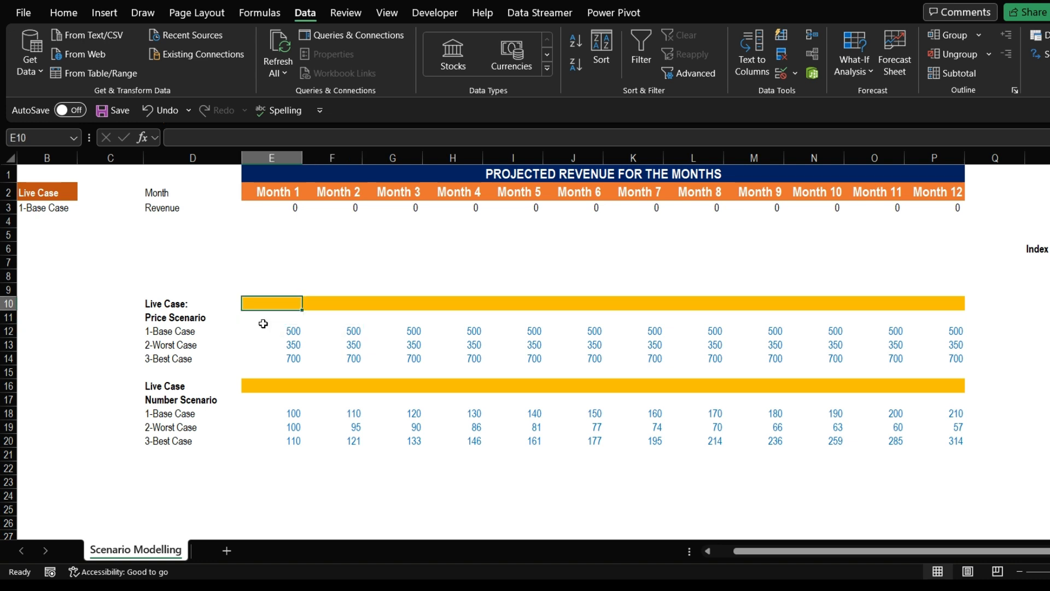
left_click(273, 413)
left_click(340, 415)
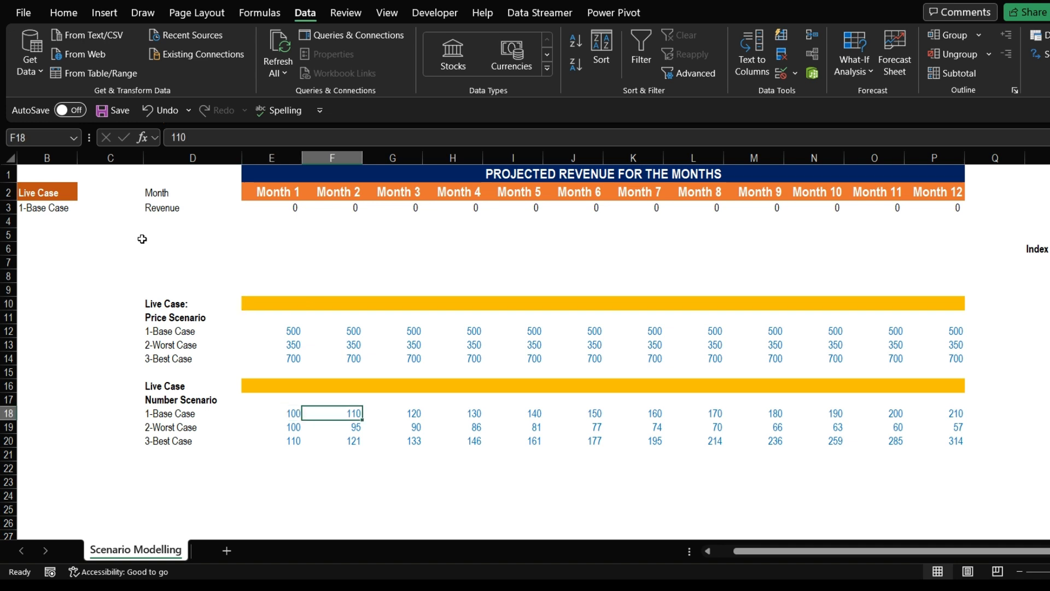
Step: Switch the scenario in B3 to 2-Worst Case and review the worst case price and number rows
left_click(61, 210)
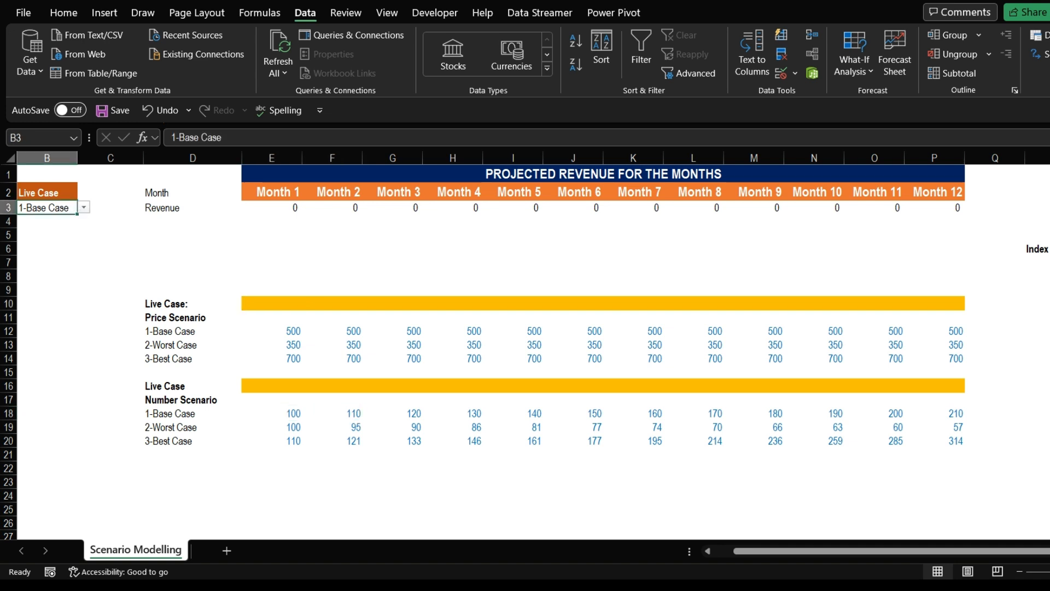
left_click(84, 208)
left_click(45, 234)
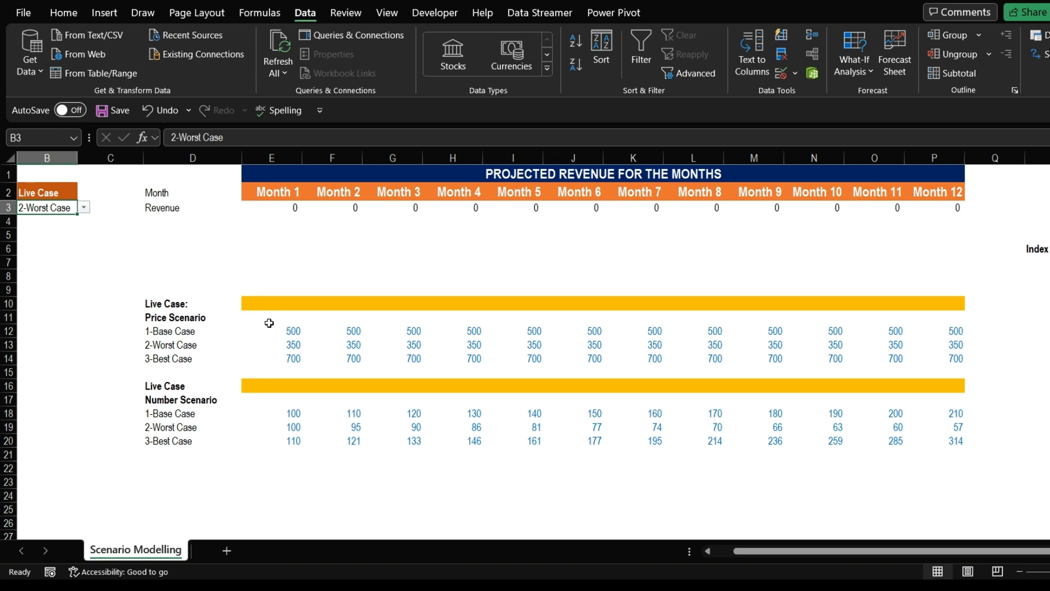
left_click(286, 345)
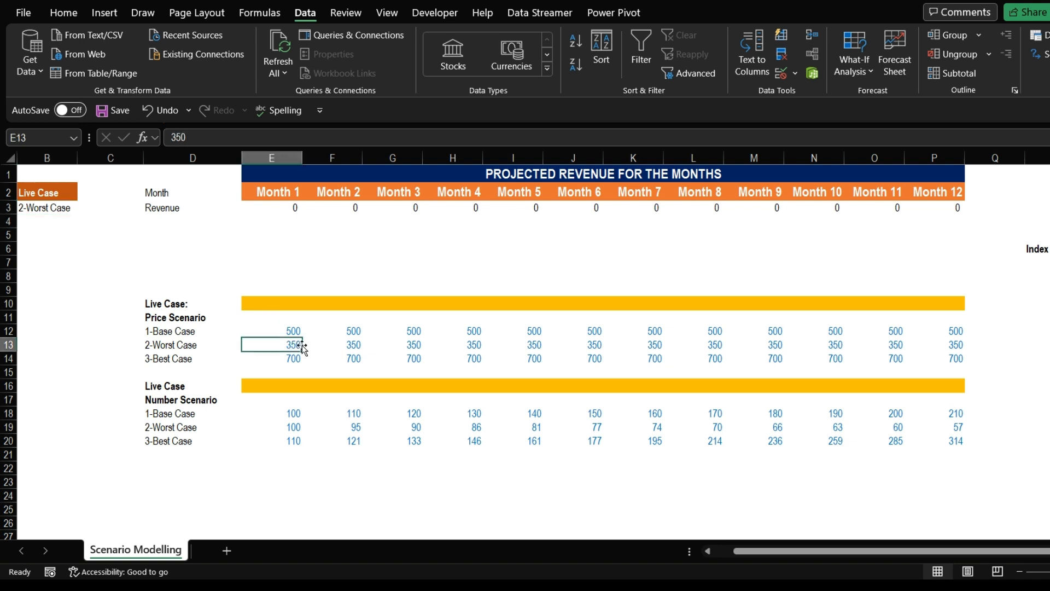
left_click_drag(293, 344, 524, 351)
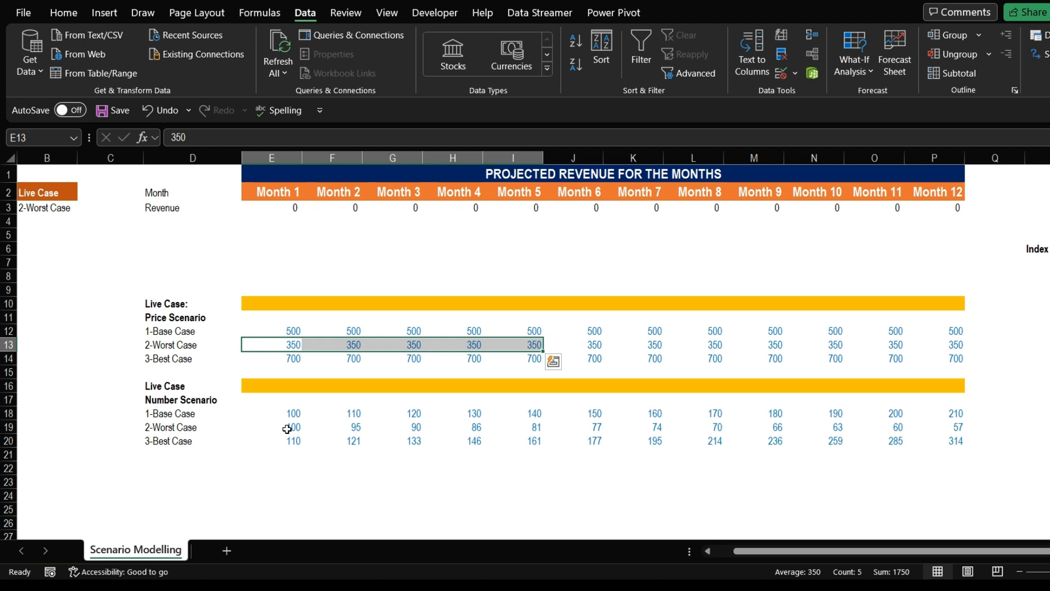
left_click_drag(282, 429, 938, 425)
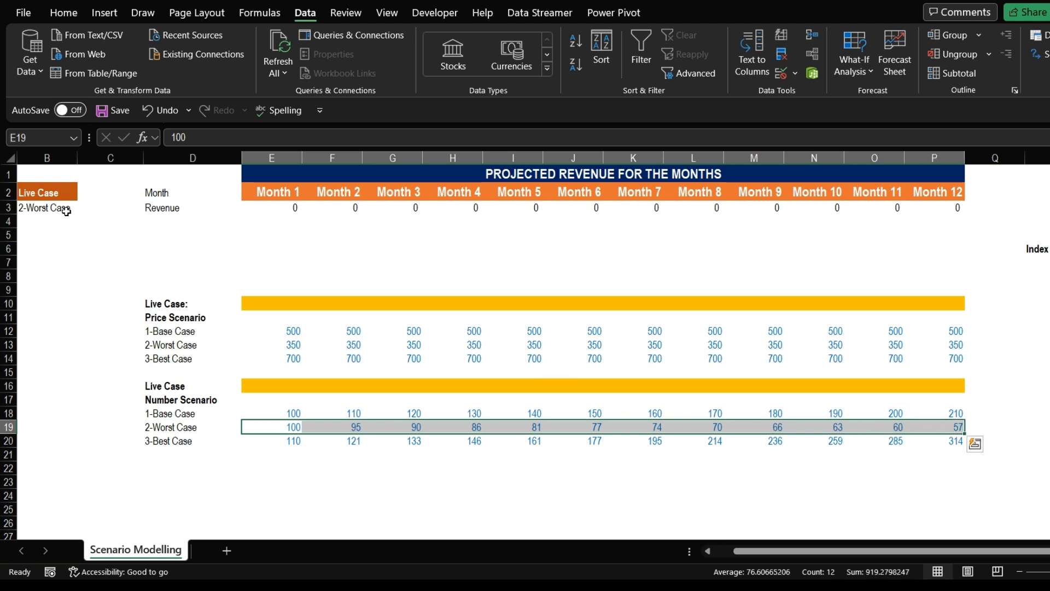
Step: Switch the scenario in B3 to 3-Best Case and review the best case price and number rows
left_click_drag(52, 208, 84, 213)
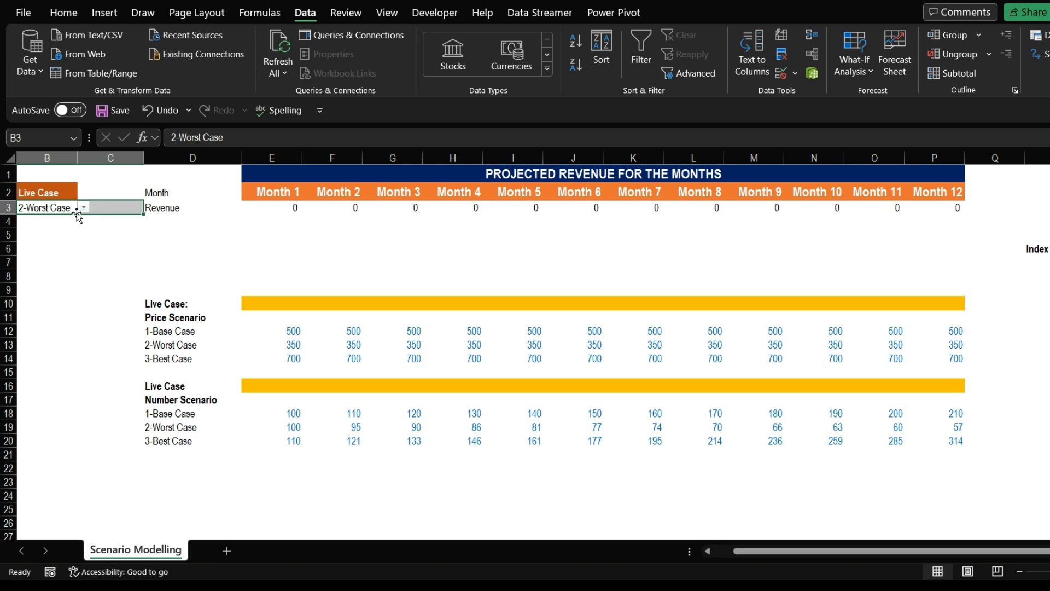
left_click(84, 208)
left_click(36, 244)
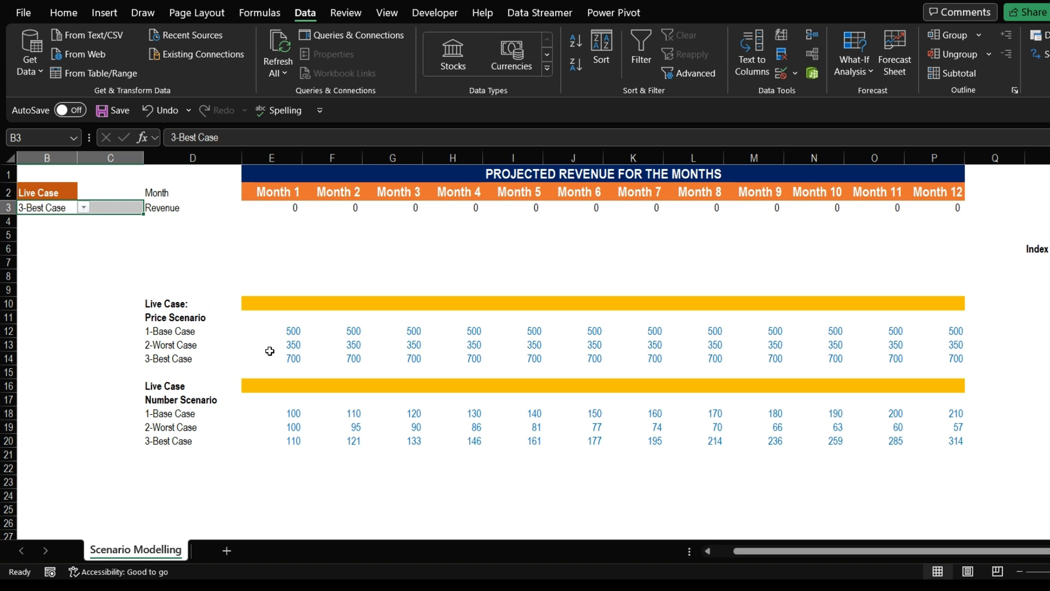
left_click_drag(283, 356, 928, 360)
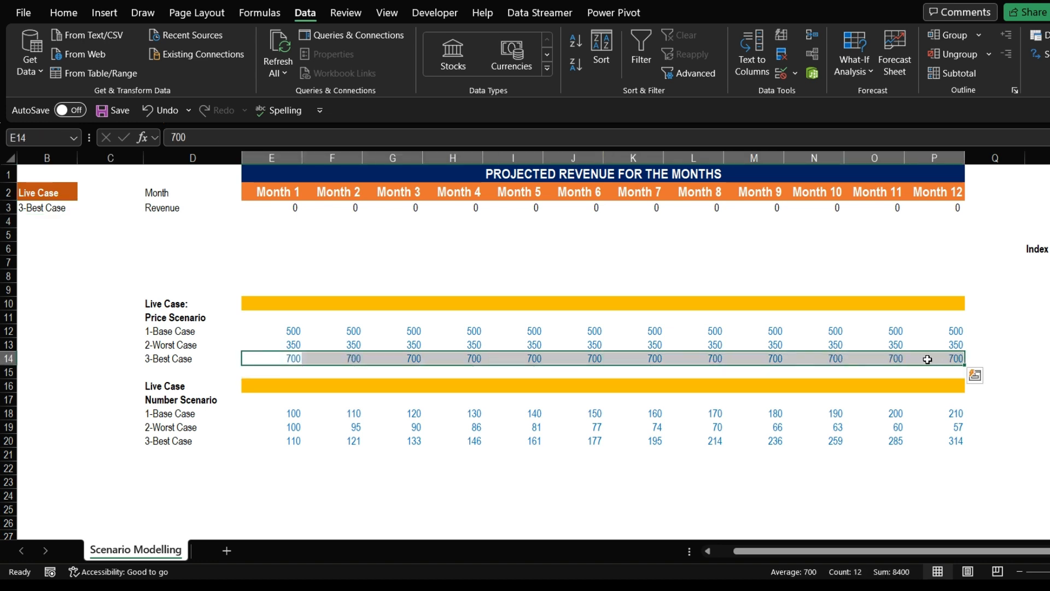
left_click_drag(290, 443, 925, 435)
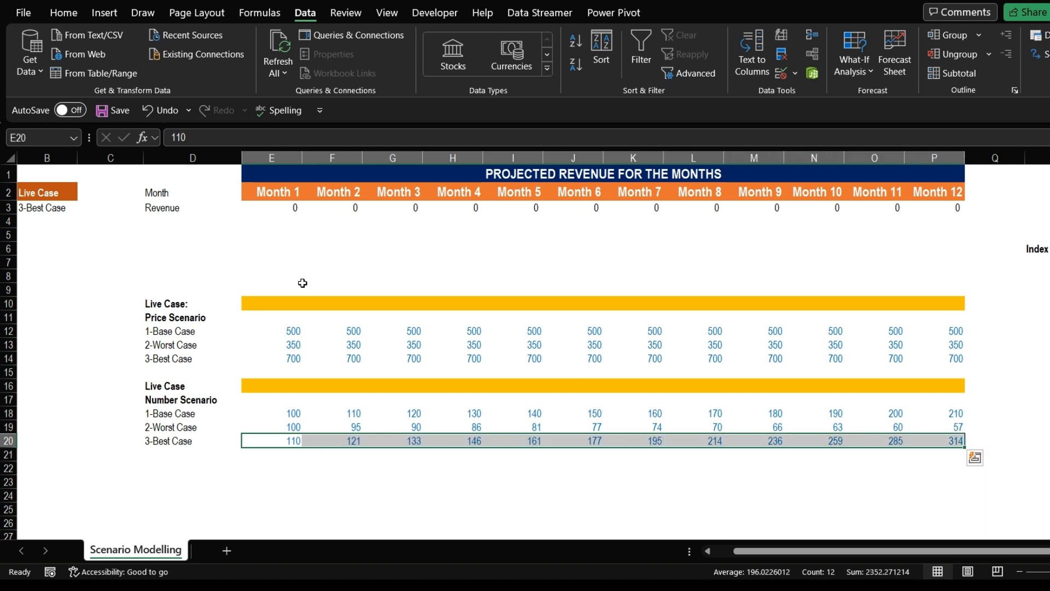
Step: Enter =INDEX(E12:E14,LEFT($B$3)) in E10 to pull the Month 1 live price for the selected scenario
left_click(248, 302)
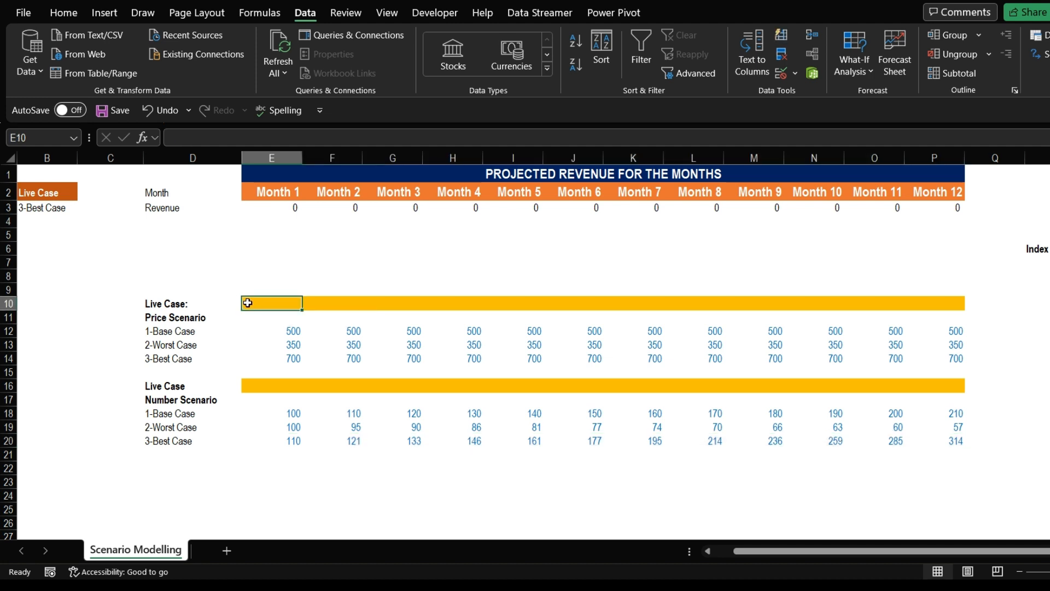
left_click(1045, 248)
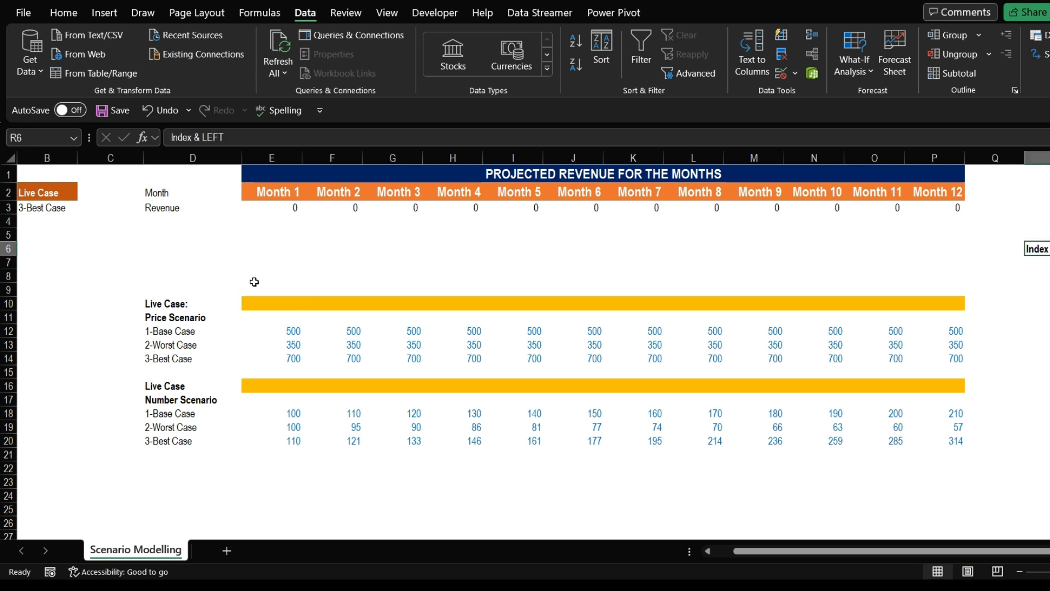
left_click(257, 303)
type("=")
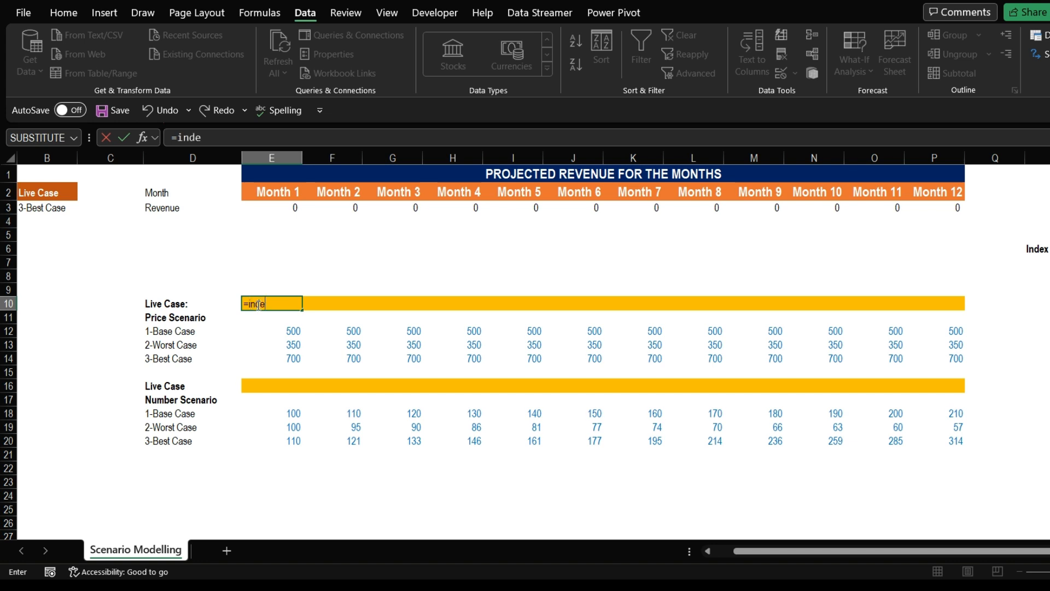
type("inde")
key("Tab")
left_click_drag(284, 328, 283, 358)
type(",")
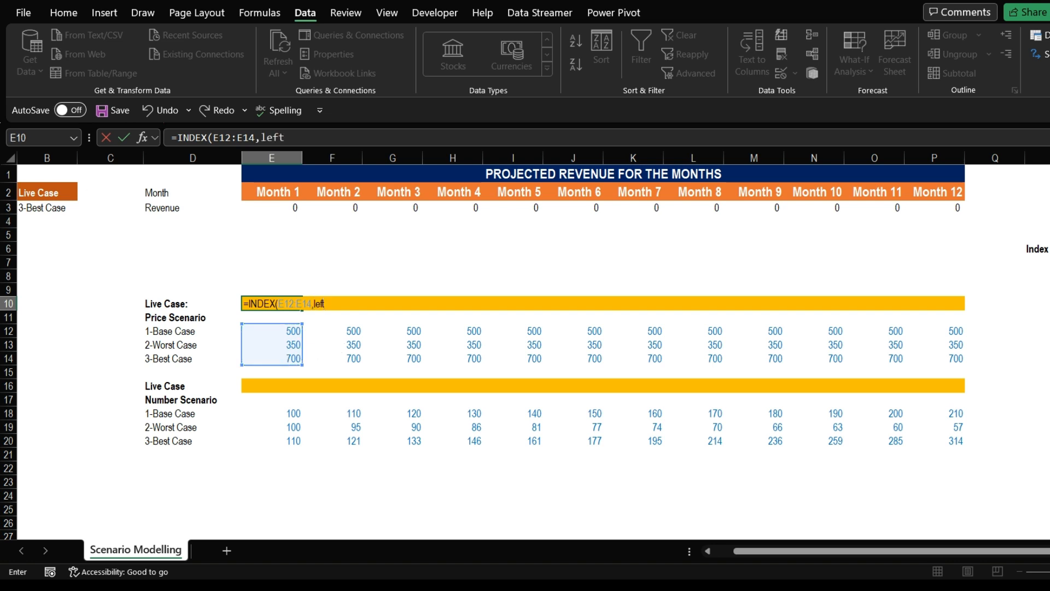
type("left")
key("Tab")
left_click(42, 208)
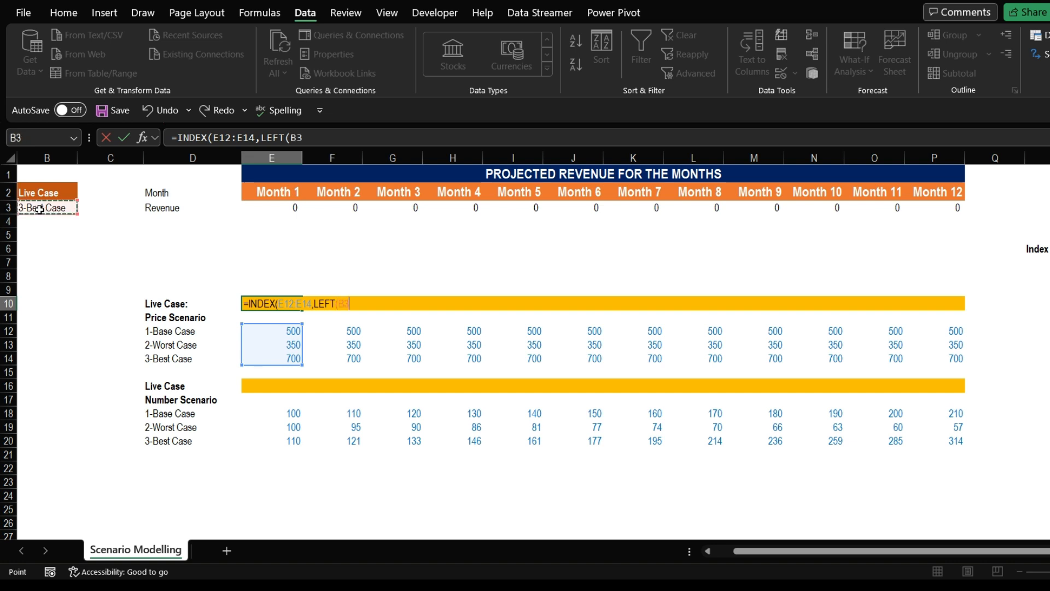
left_click(296, 138)
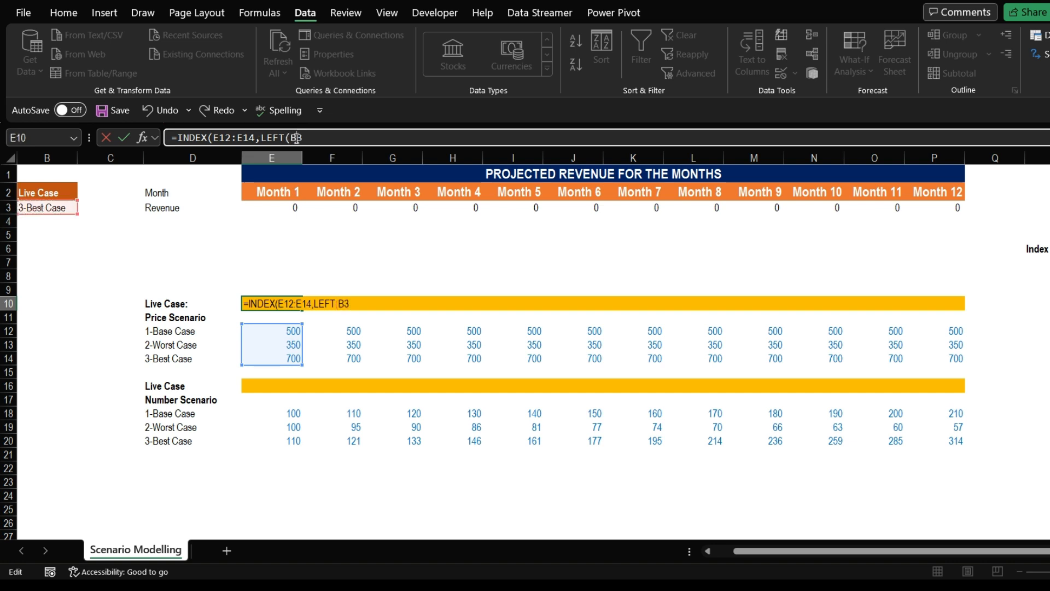
type("$B")
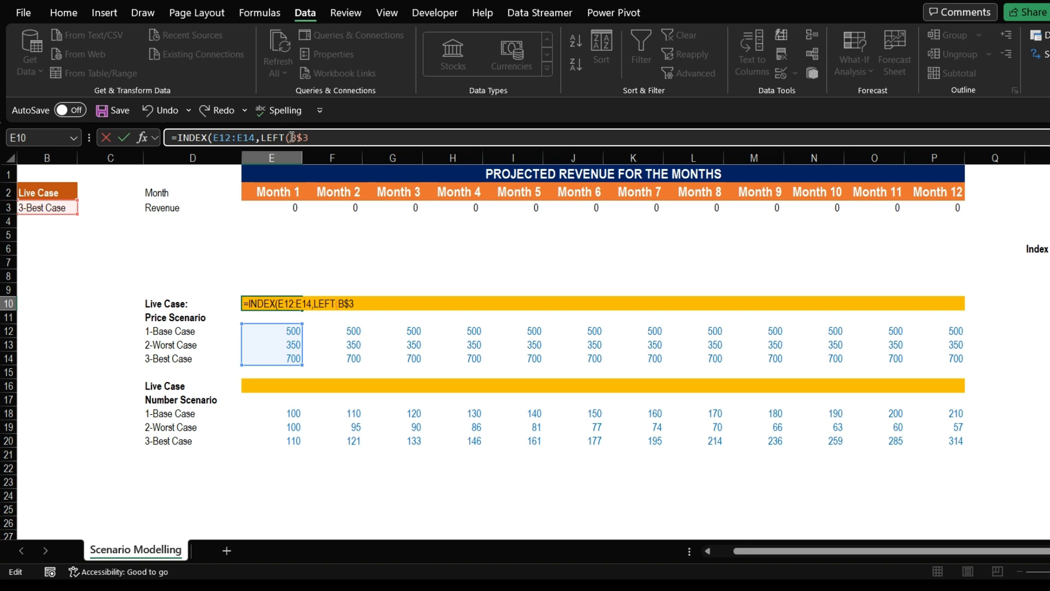
type("$")
key("Return")
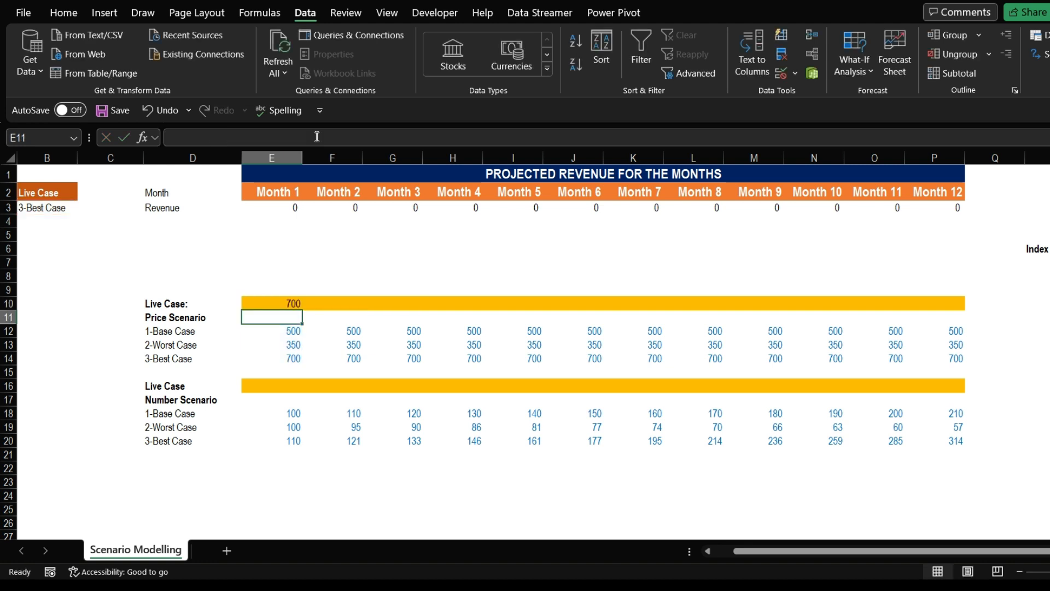
Step: Fill the live price formula from E10 across the price Live Case row through Month 12
left_click(282, 302)
left_click_drag(304, 311, 938, 319)
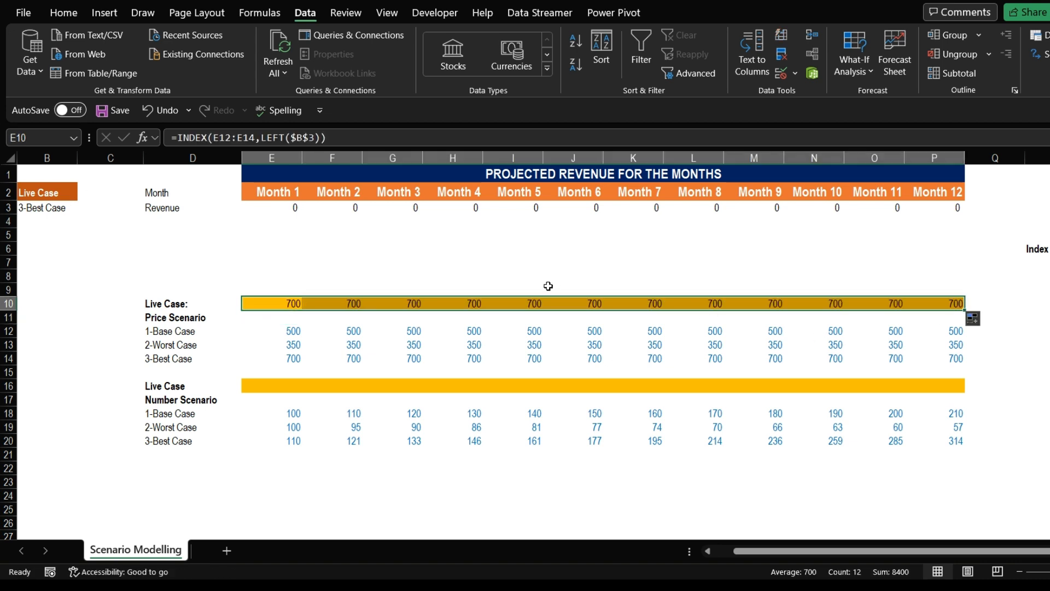
Step: Compare the price Live Case row with the 3-Best Case price row and inspect its INDEX formulas for Months 1 to 4
left_click(330, 272)
left_click(28, 209)
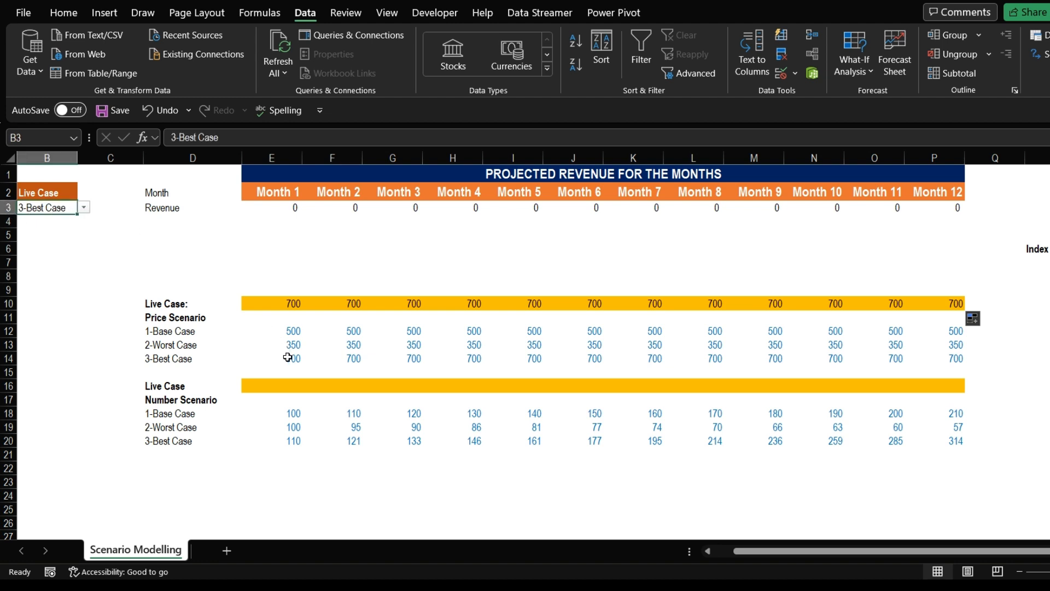
left_click_drag(290, 358, 956, 364)
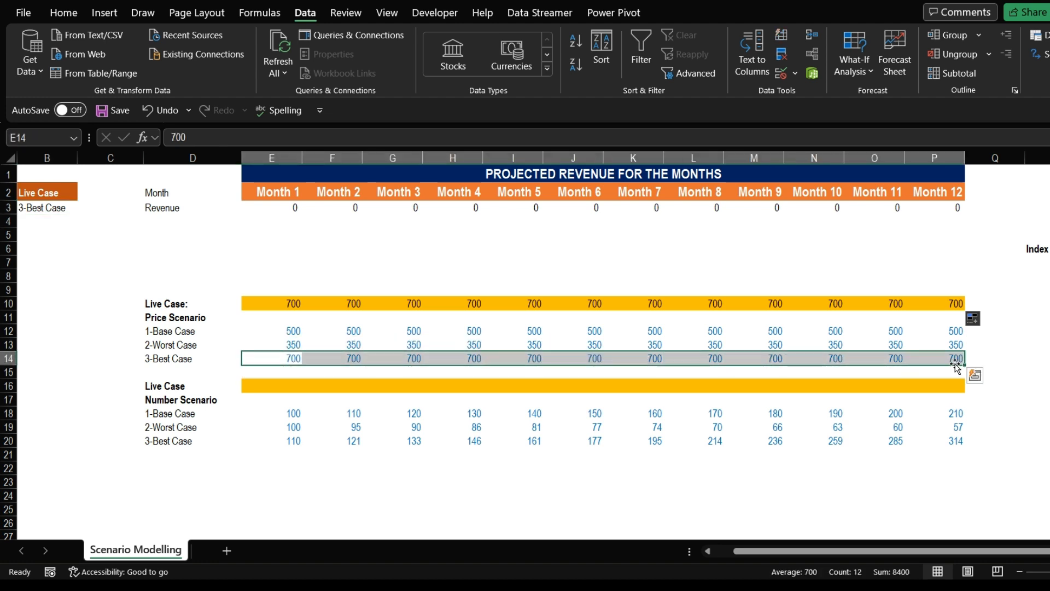
left_click(286, 304)
left_click(329, 304)
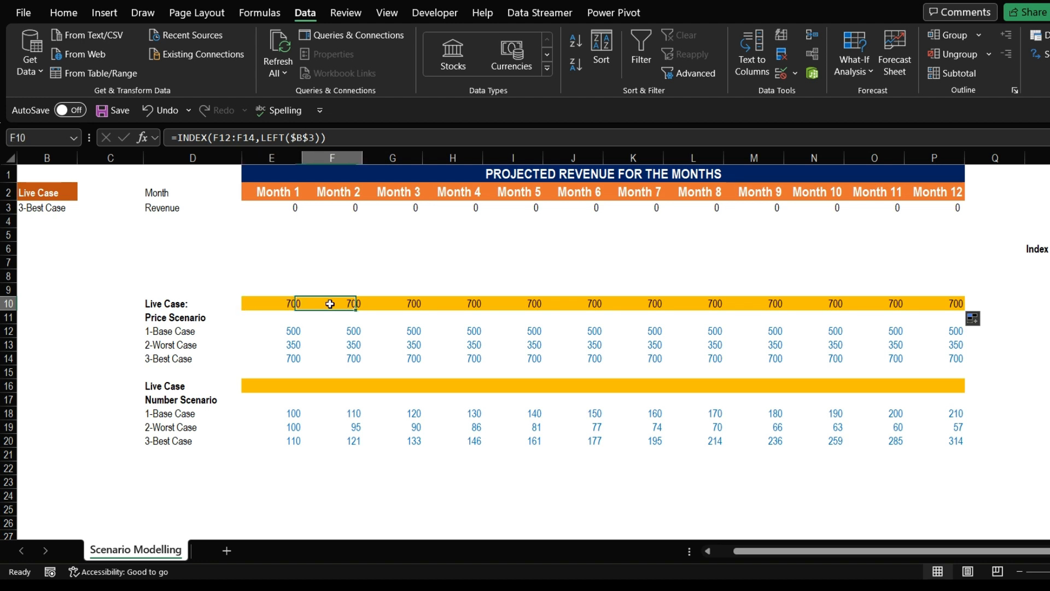
left_click(400, 298)
left_click(468, 305)
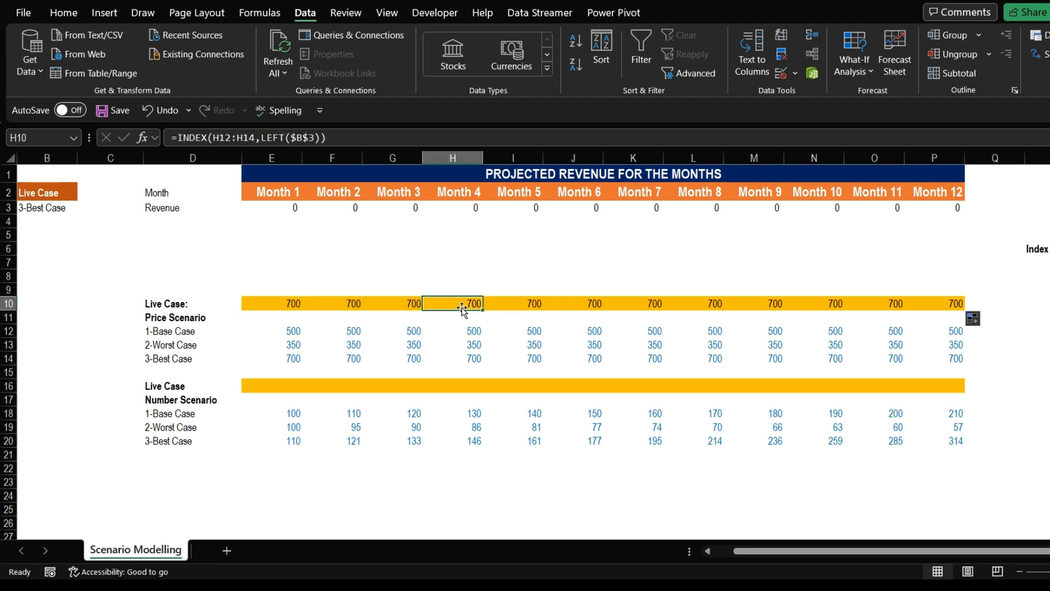
left_click(385, 303)
left_click(280, 305)
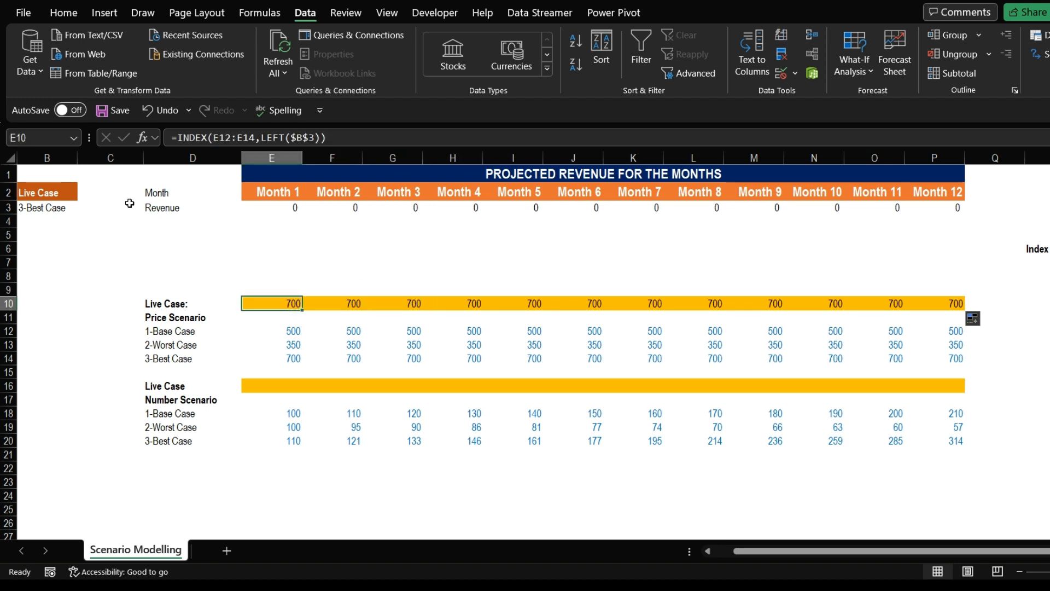
Step: Switch the scenario in B3 to 1-Base Case and compare the base case price row with the price Live Case row
left_click(46, 206)
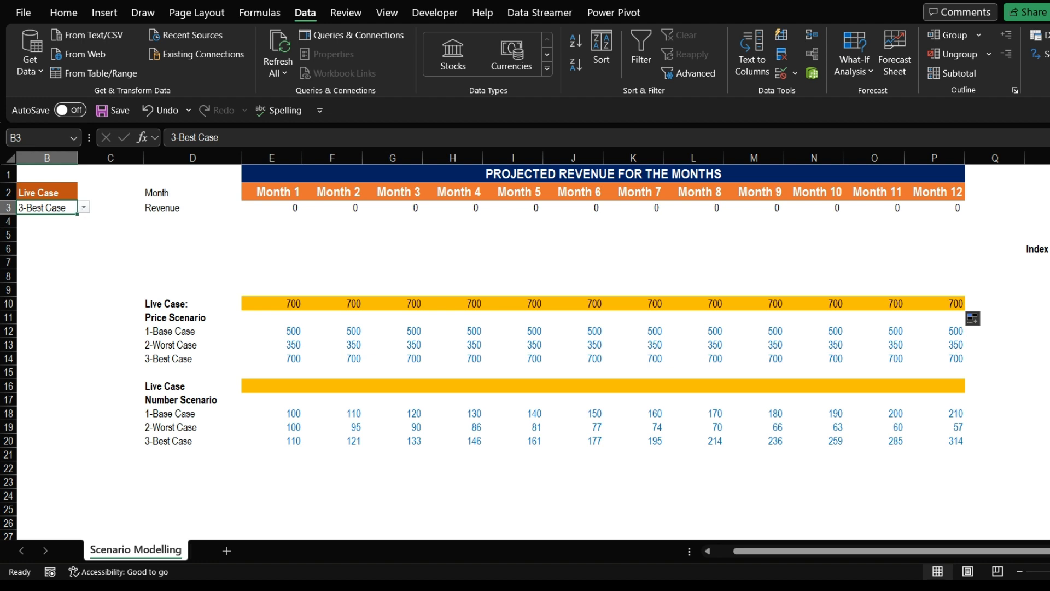
left_click(41, 226)
left_click_drag(284, 332, 925, 338)
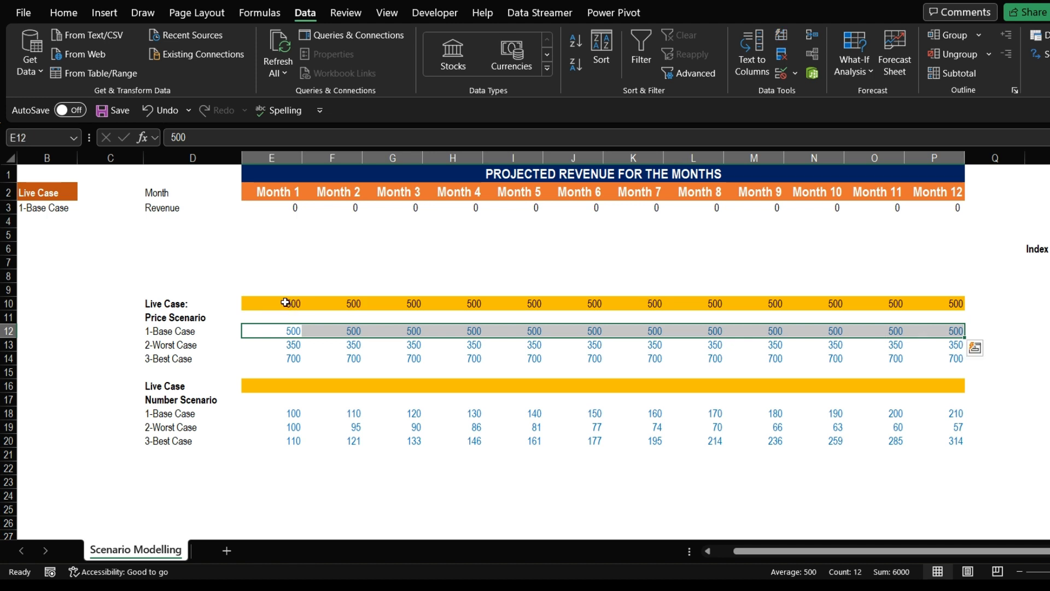
left_click_drag(285, 303, 938, 299)
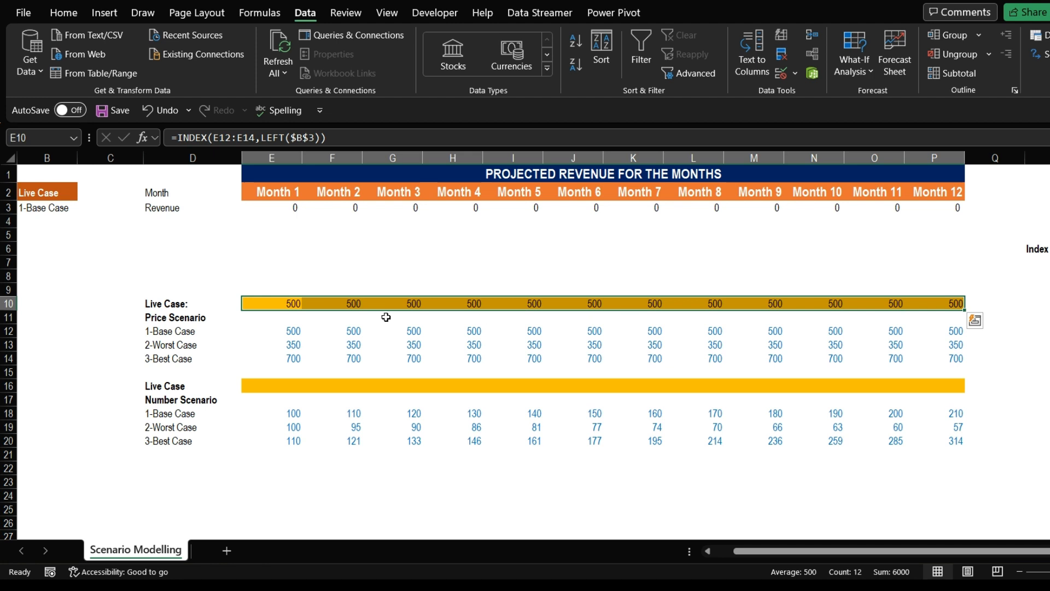
Step: Switch the scenario in B3 to 2-Worst Case and check the live prices for Months 1 and 2
left_click(50, 207)
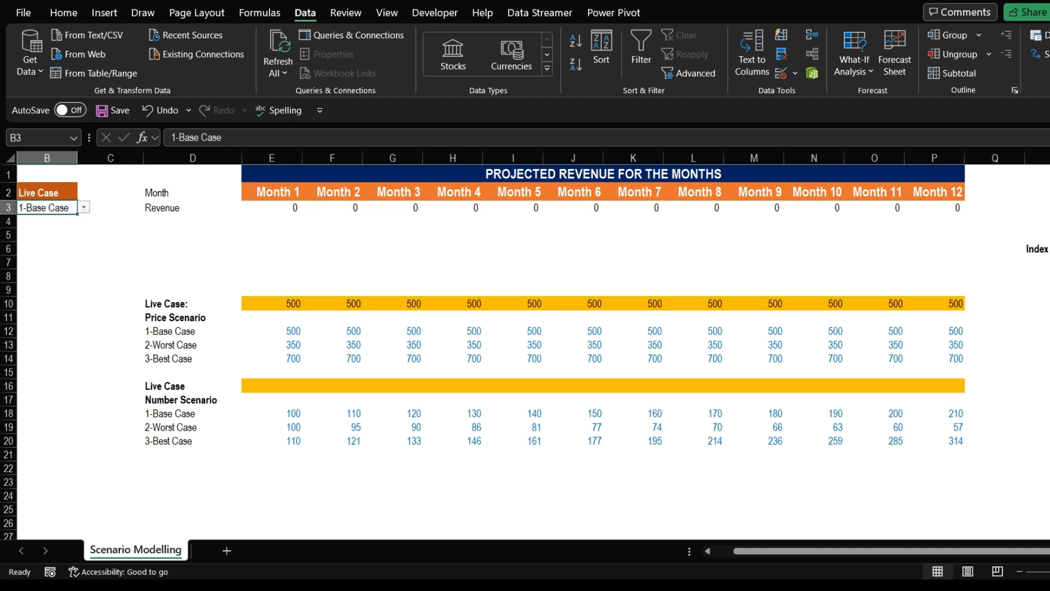
left_click(45, 229)
left_click(294, 301)
left_click(342, 304)
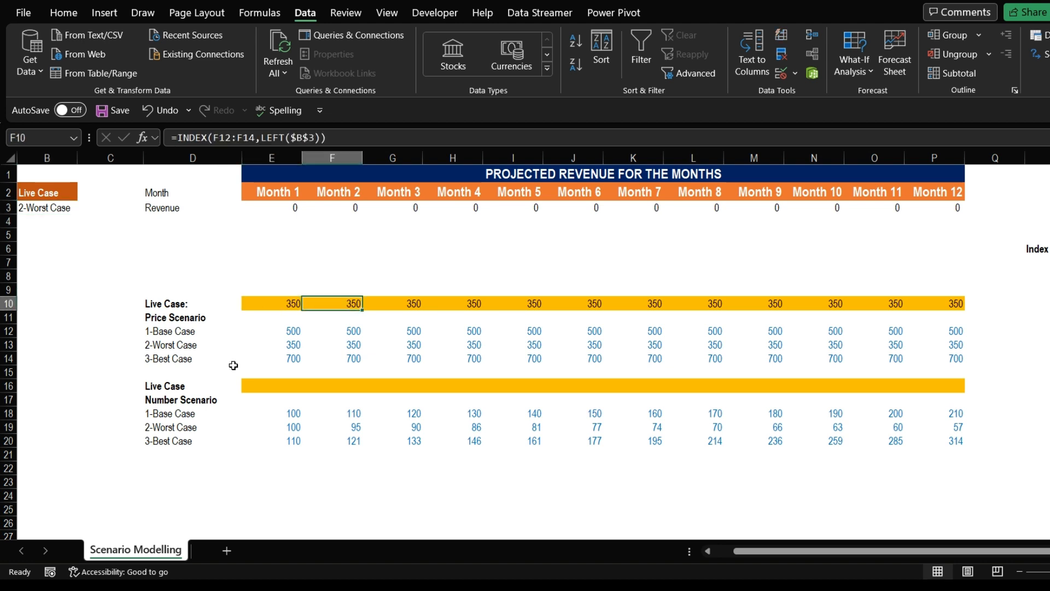
Step: Copy the live price formula from E10 to E16 and fill it across the number Live Case row through Month 12
left_click(267, 306)
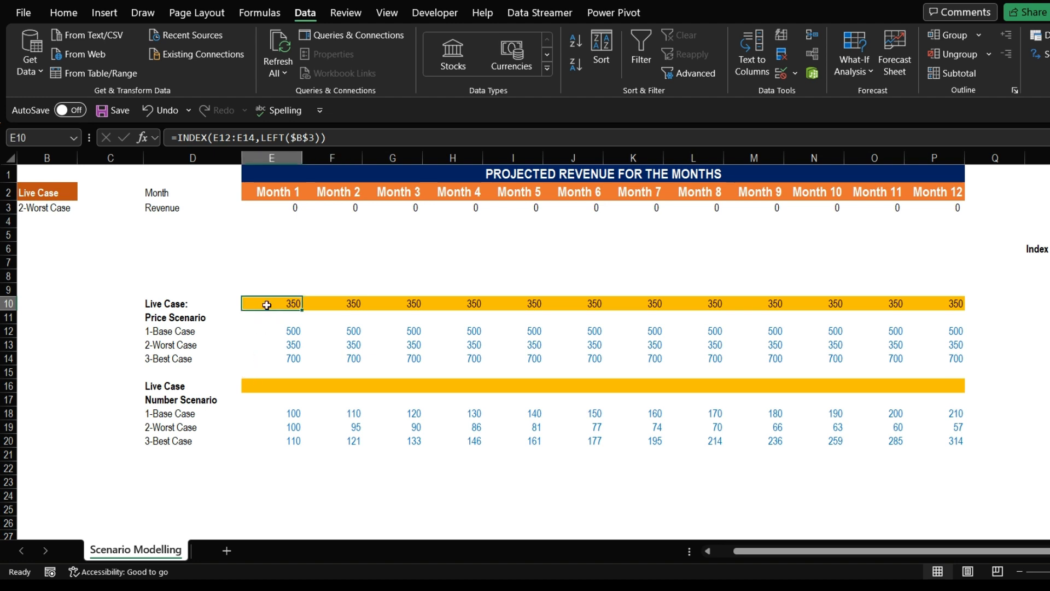
key("ctrl+c")
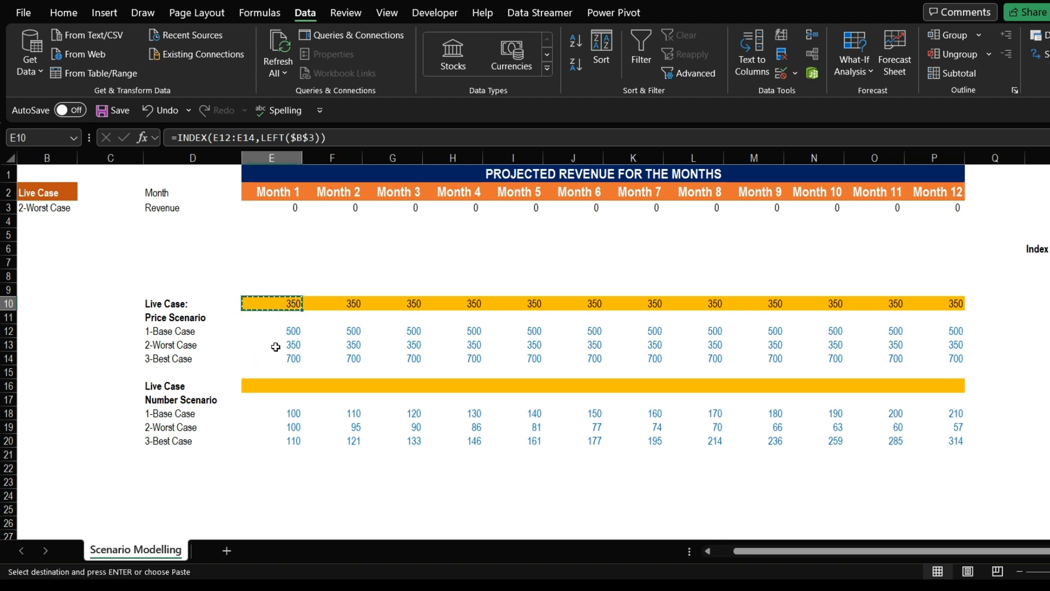
left_click(280, 387)
key("ctrl+v")
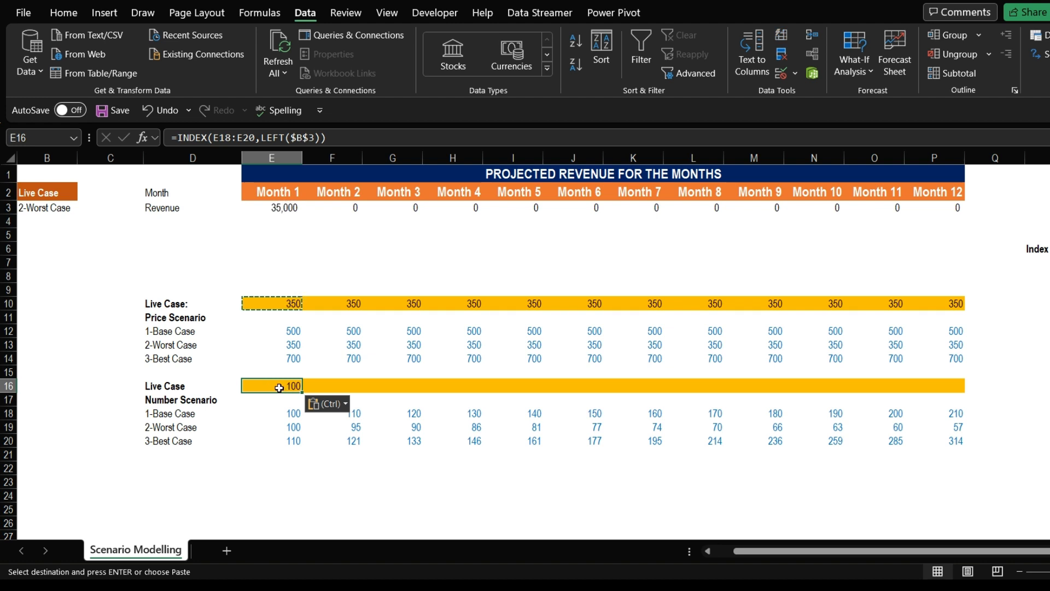
left_click_drag(299, 388, 941, 390)
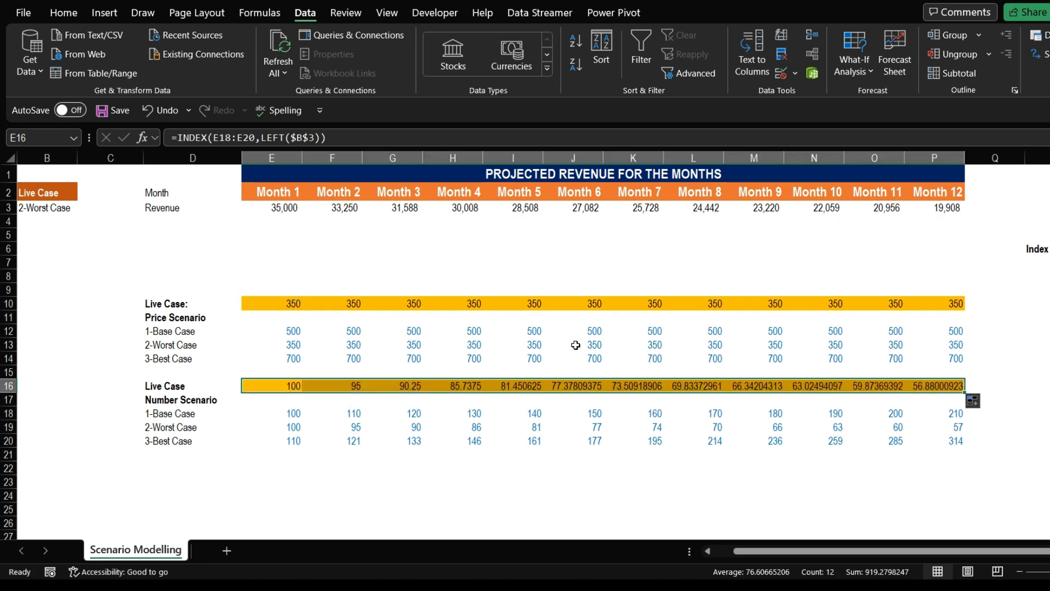
Step: Reduce the number Live Case row E16:P16 to zero decimal places
left_click(64, 13)
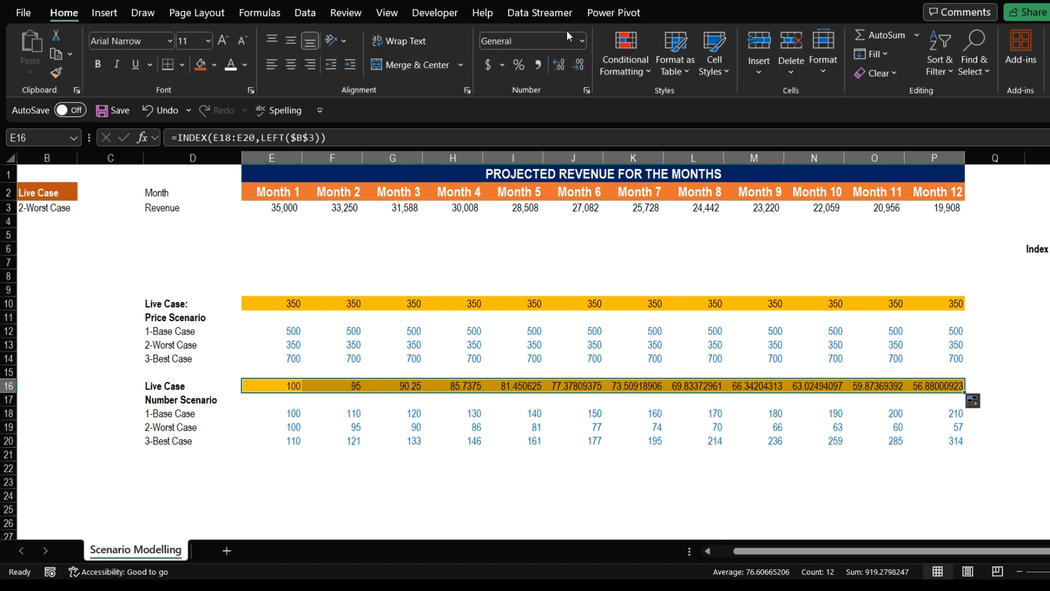
left_click(578, 64)
left_click(579, 64)
left_click(578, 64)
left_click(578, 64)
left_click(578, 64)
left_click(578, 64)
left_click(578, 64)
left_click(578, 64)
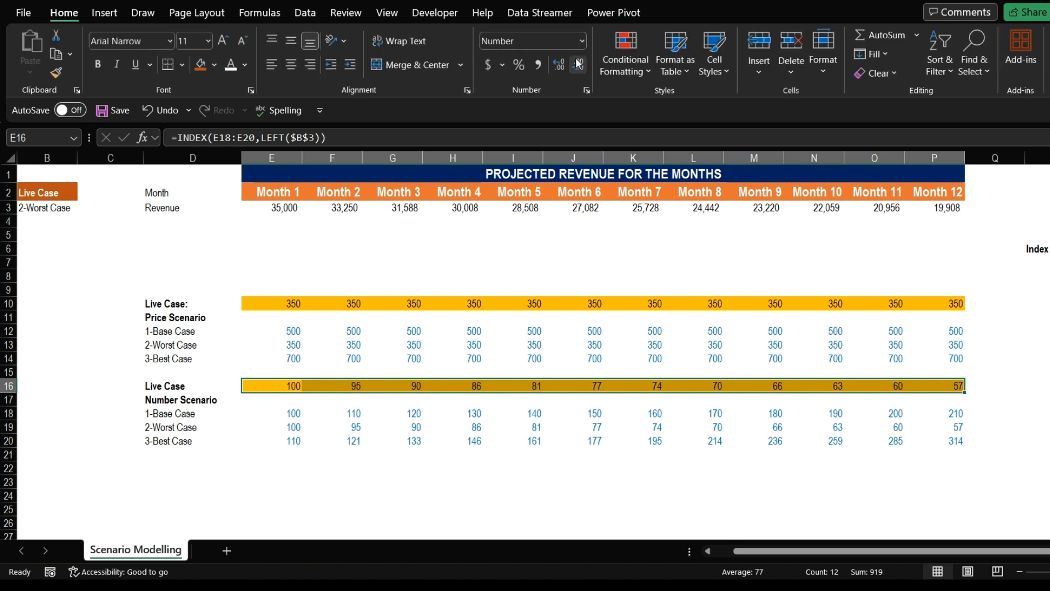
left_click(506, 471)
Step: Compare the number Live Case row with the 2-Worst Case number row across all twelve months
left_click(352, 429)
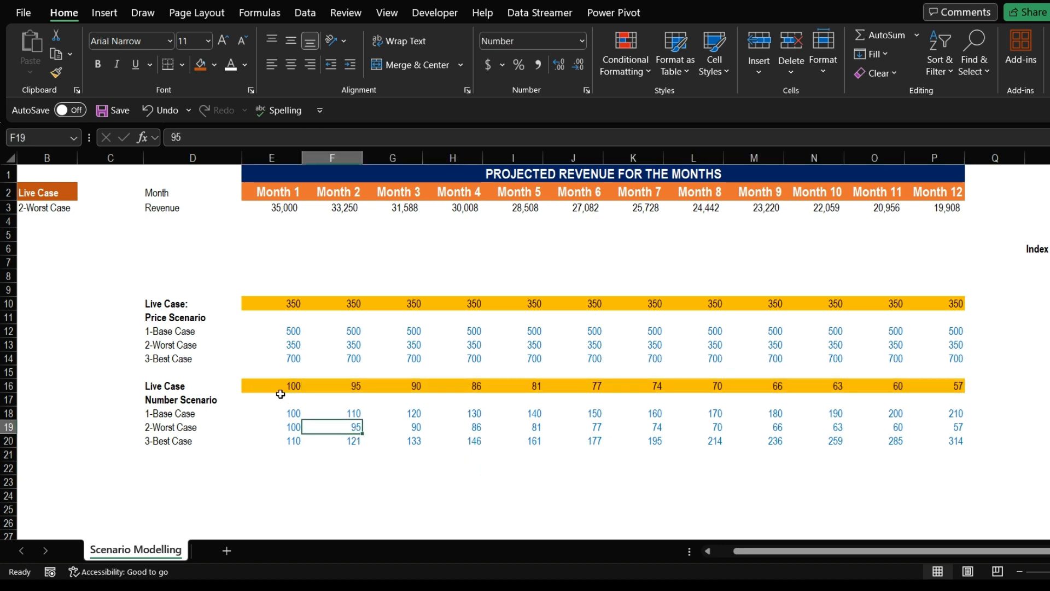
left_click(307, 385)
left_click(307, 373)
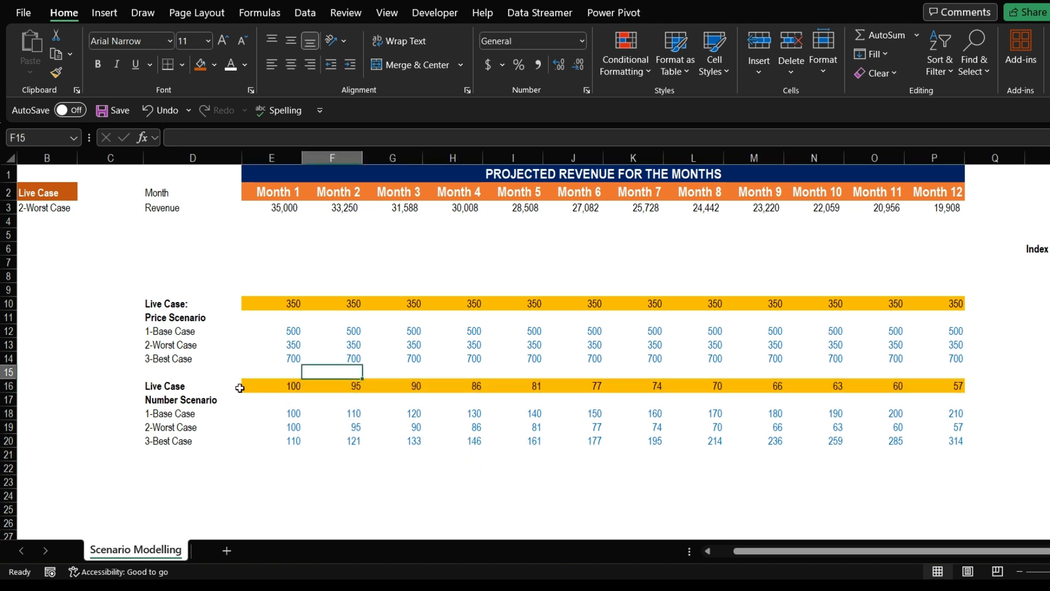
left_click(41, 208)
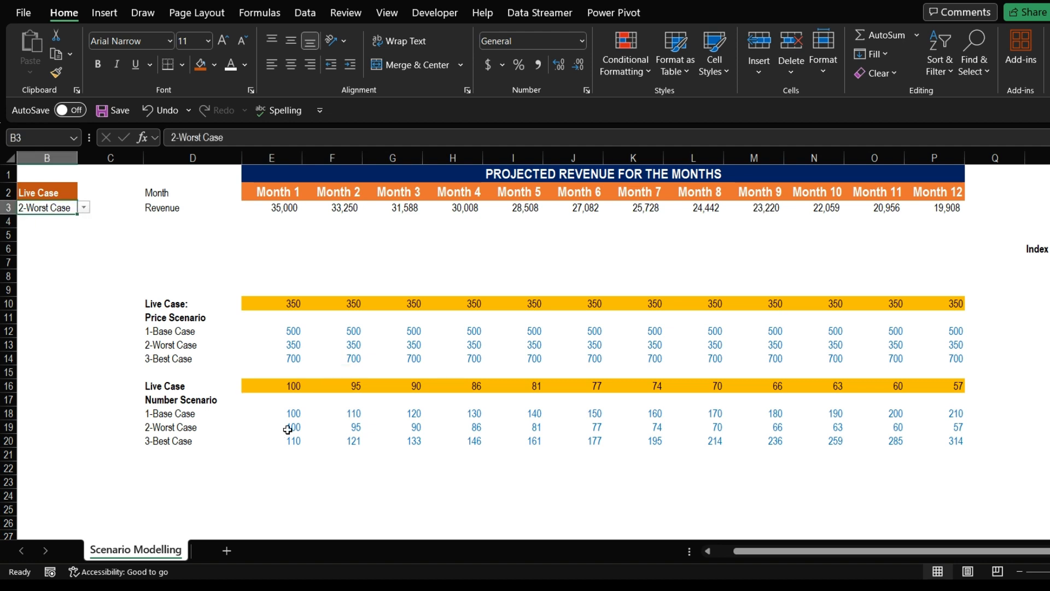
left_click_drag(287, 429, 936, 423)
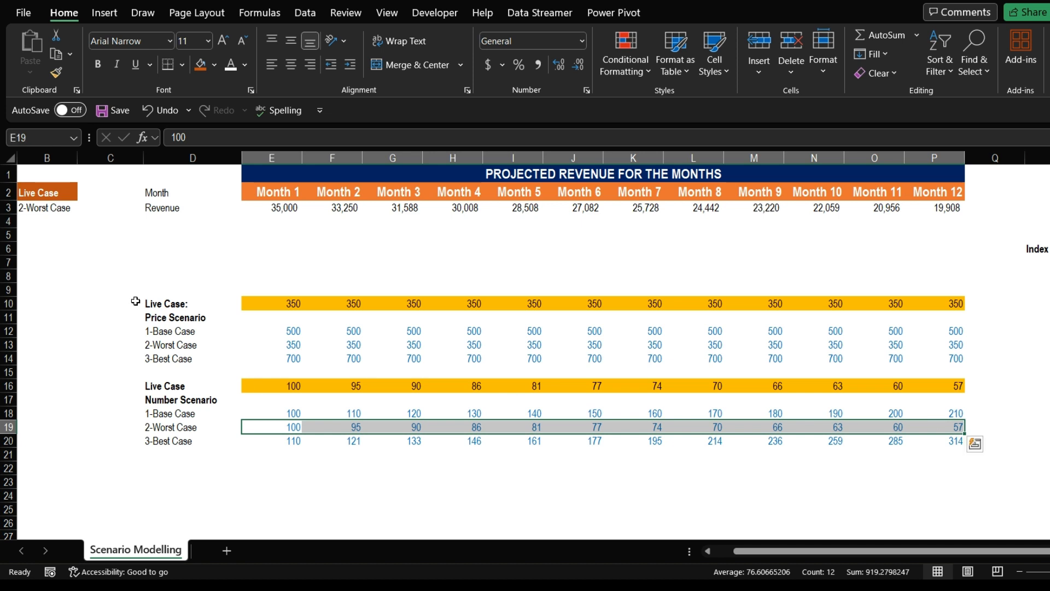
Step: Switch the scenario in B3 to 3-Best Case and compare both Live Case rows with their best case price and number rows
left_click(48, 213)
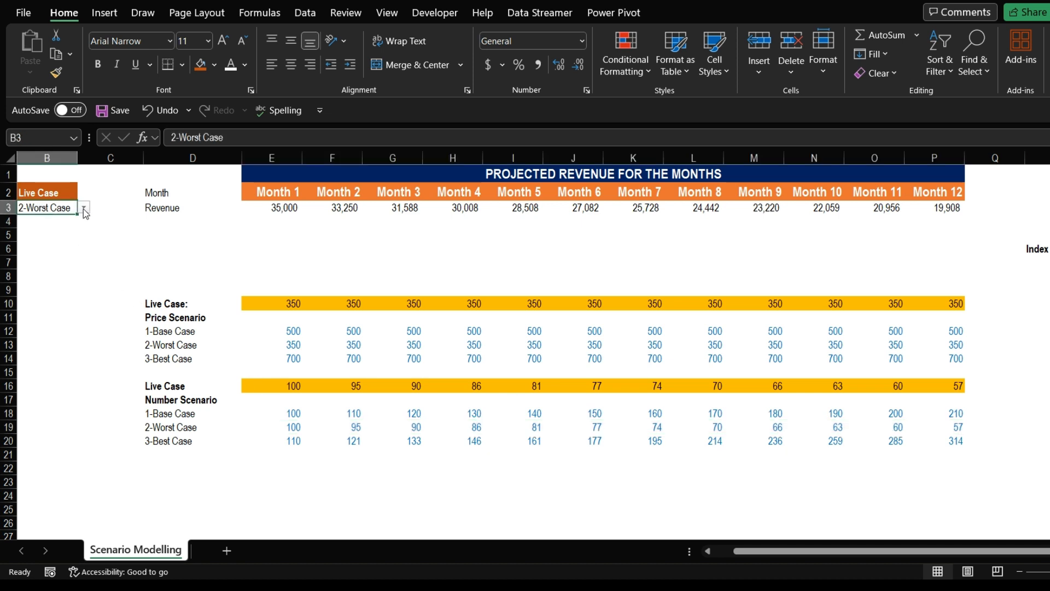
left_click(84, 208)
left_click(47, 249)
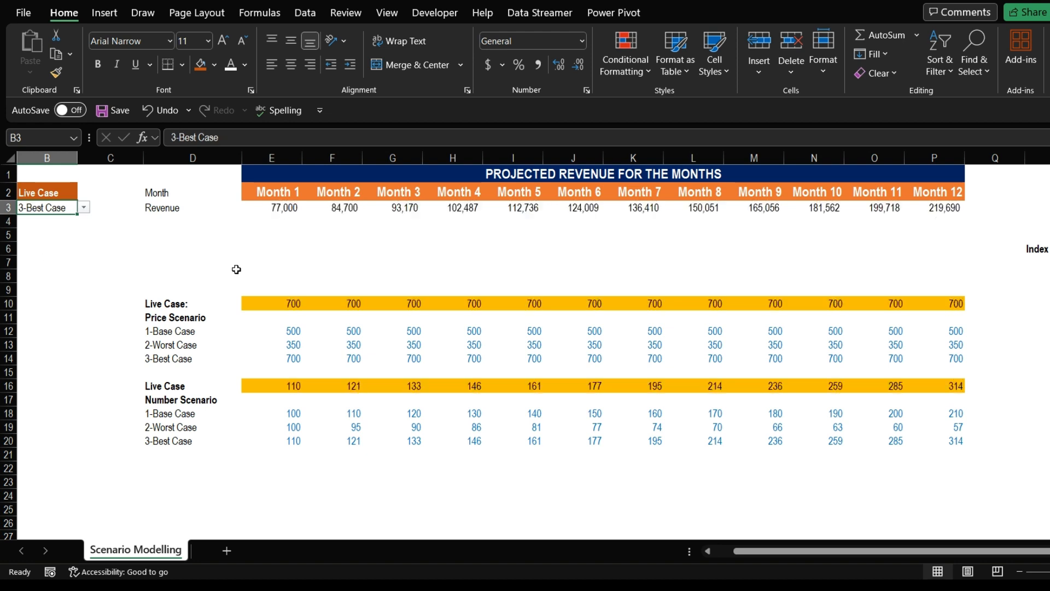
left_click(264, 305)
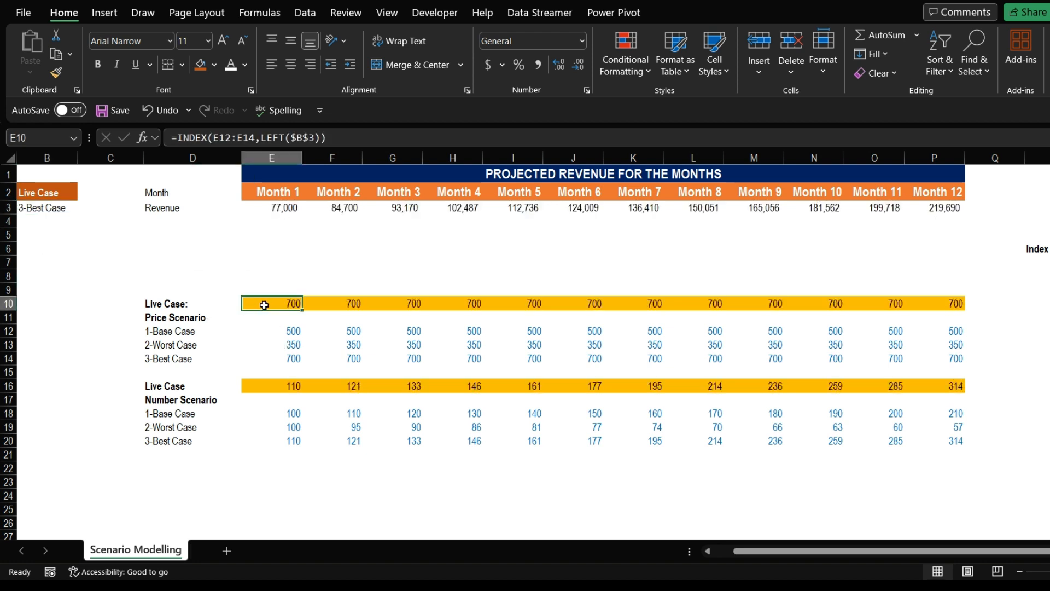
left_click(298, 362)
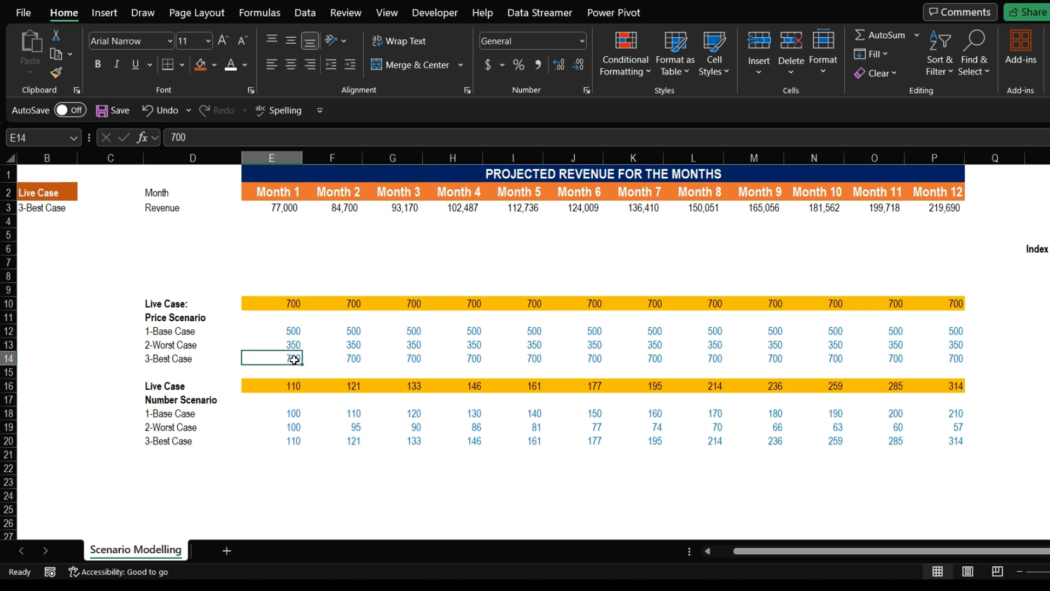
left_click(294, 307)
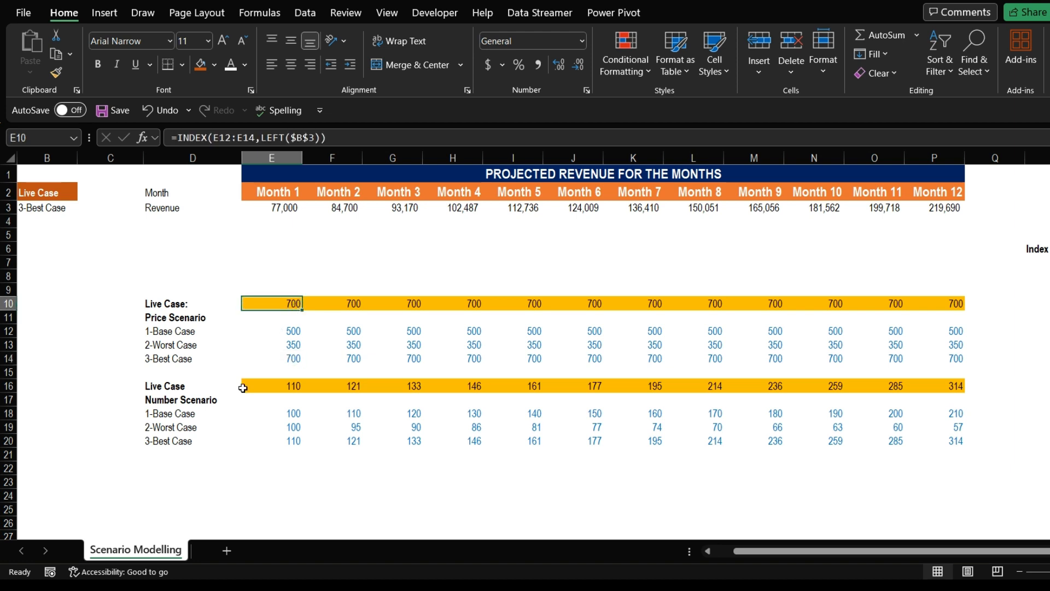
left_click(282, 387)
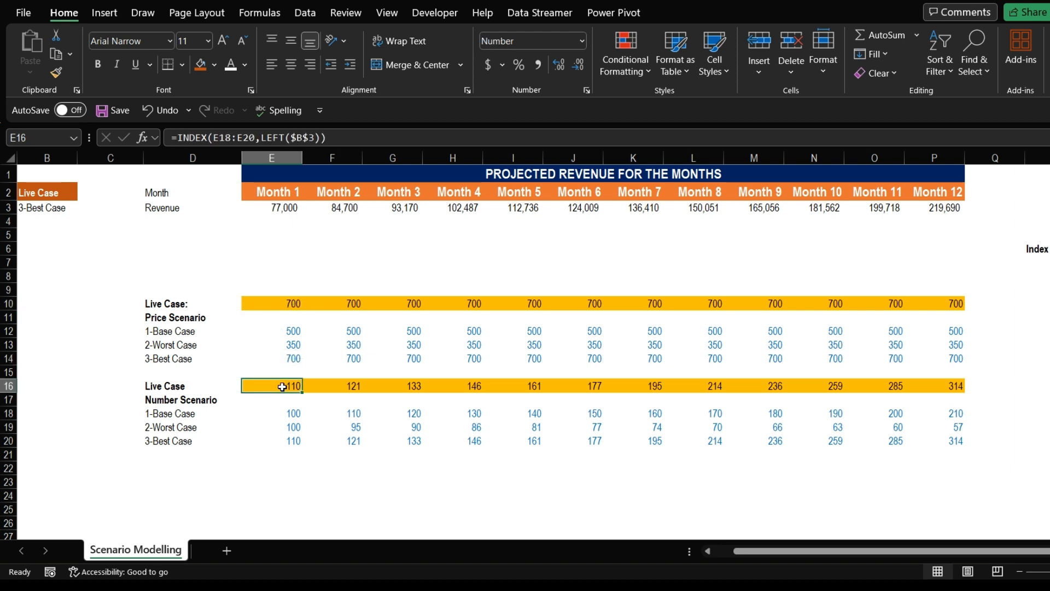
left_click(286, 444)
left_click_drag(278, 387, 949, 388)
Step: Inspect the projected revenue formulas in row 3 for Months 1 to 4
left_click(64, 215)
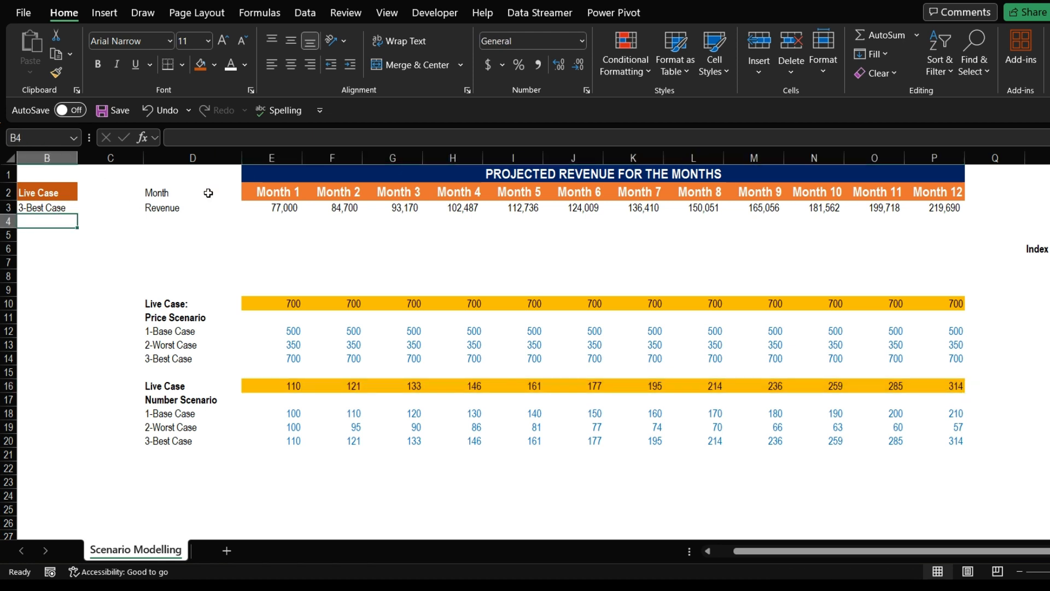
left_click(284, 207)
left_click(353, 209)
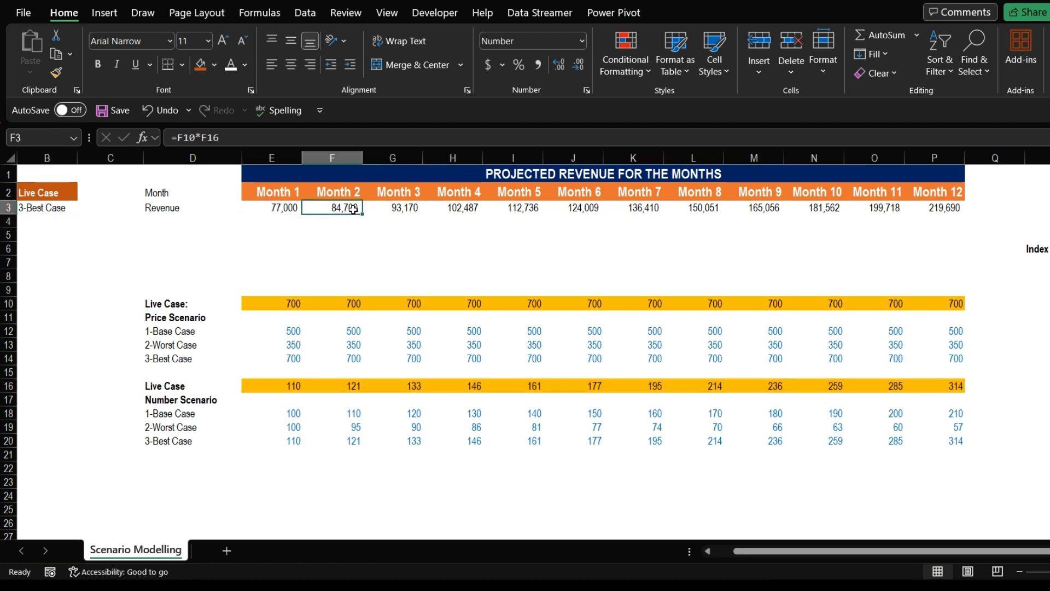
left_click(395, 209)
left_click(457, 209)
Step: Switch the scenario in B3 to 2-Worst Case and check Month 1 revenue against its live price and live number cells
left_click(27, 207)
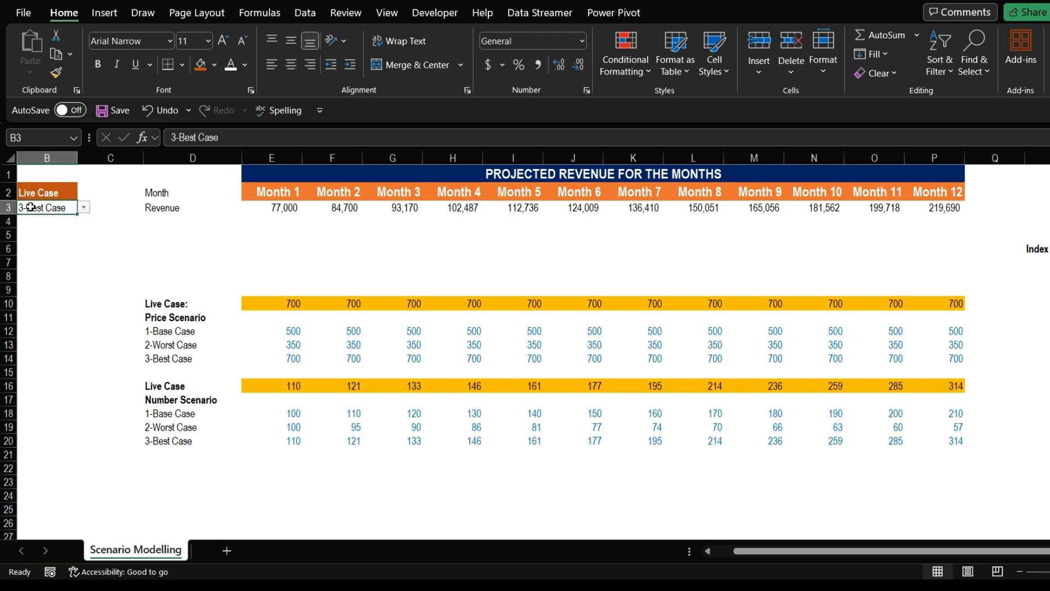
left_click(84, 207)
left_click(48, 231)
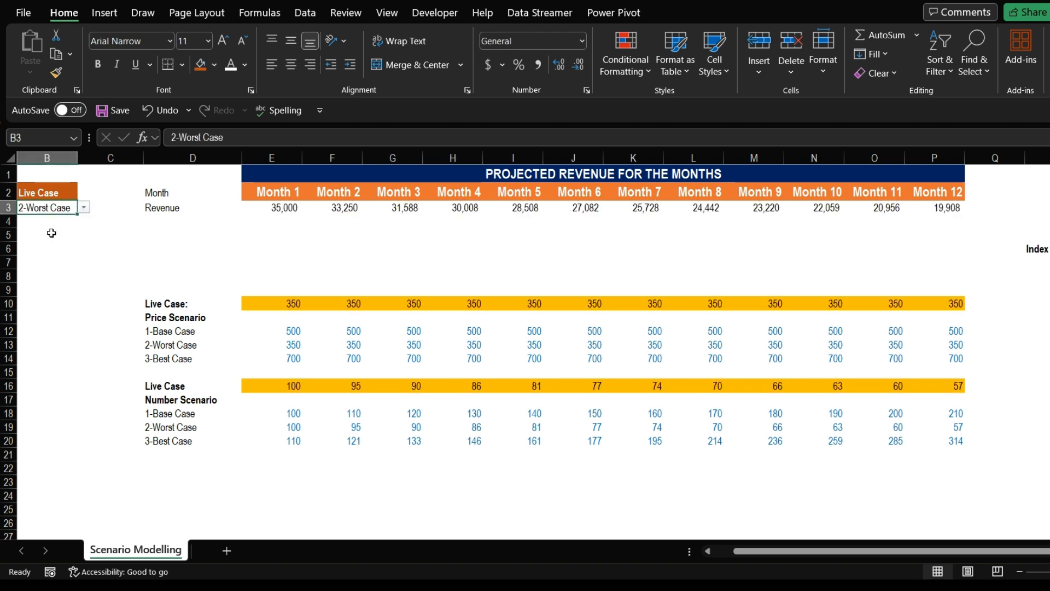
left_click(285, 210)
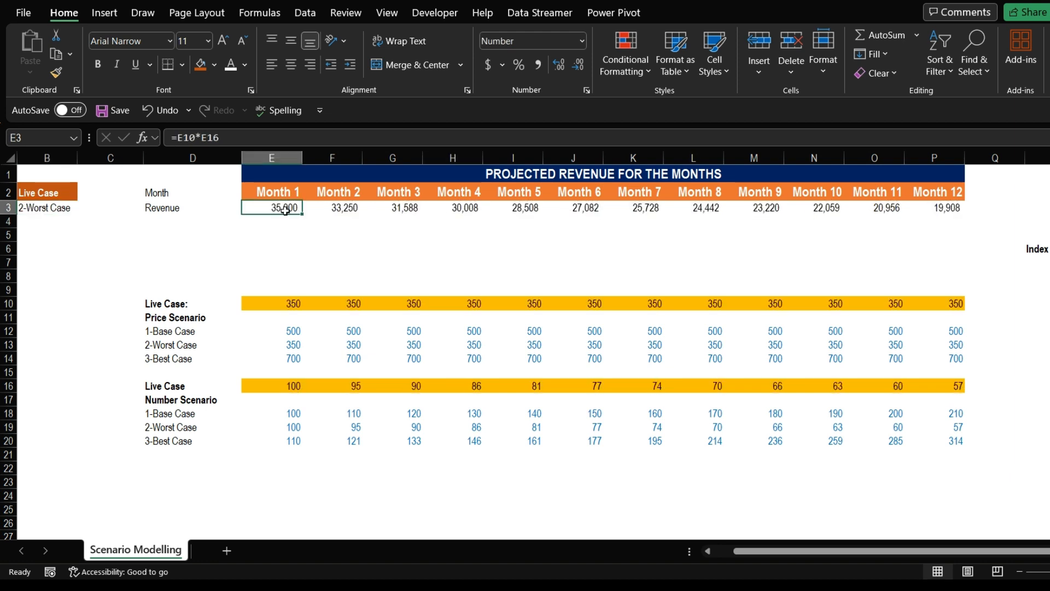
left_click(291, 301)
left_click(295, 385)
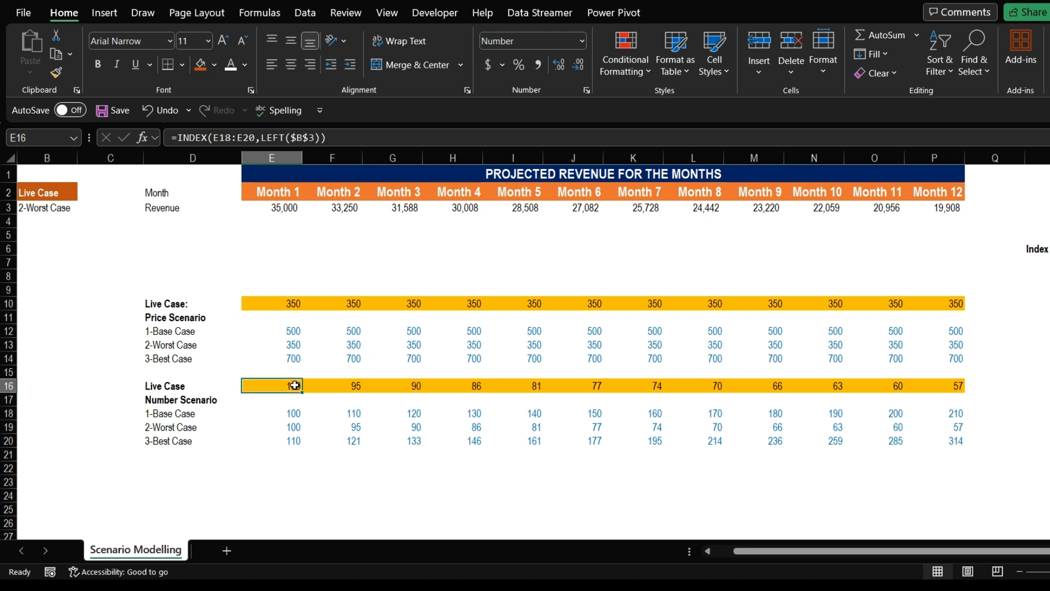
Step: Switch the scenario in B3 to 1-Base Case and review the projected revenue row
left_click(50, 210)
left_click_drag(50, 210, 81, 213)
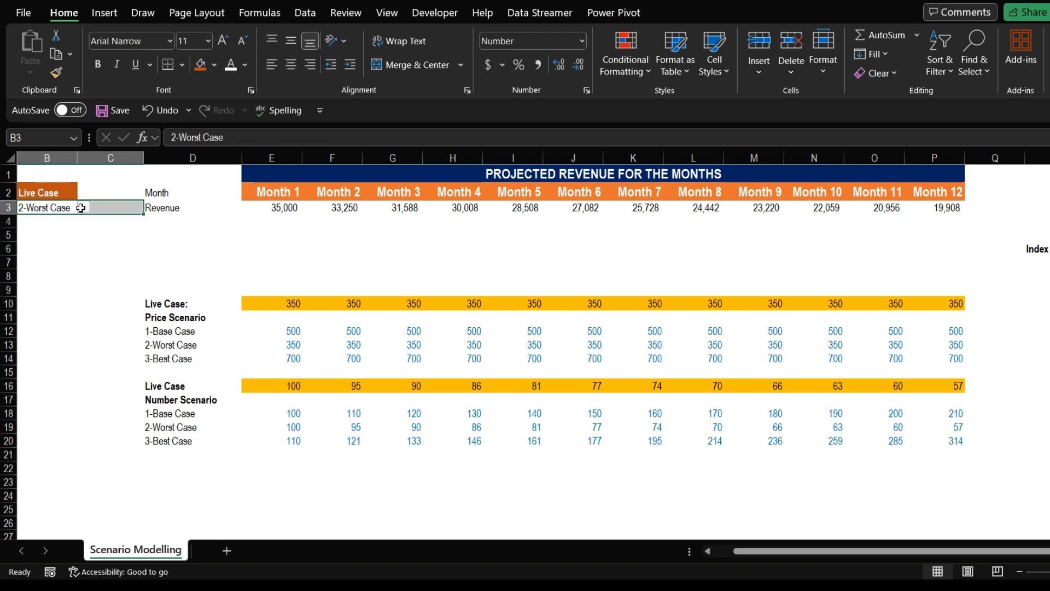
left_click(83, 207)
left_click(43, 217)
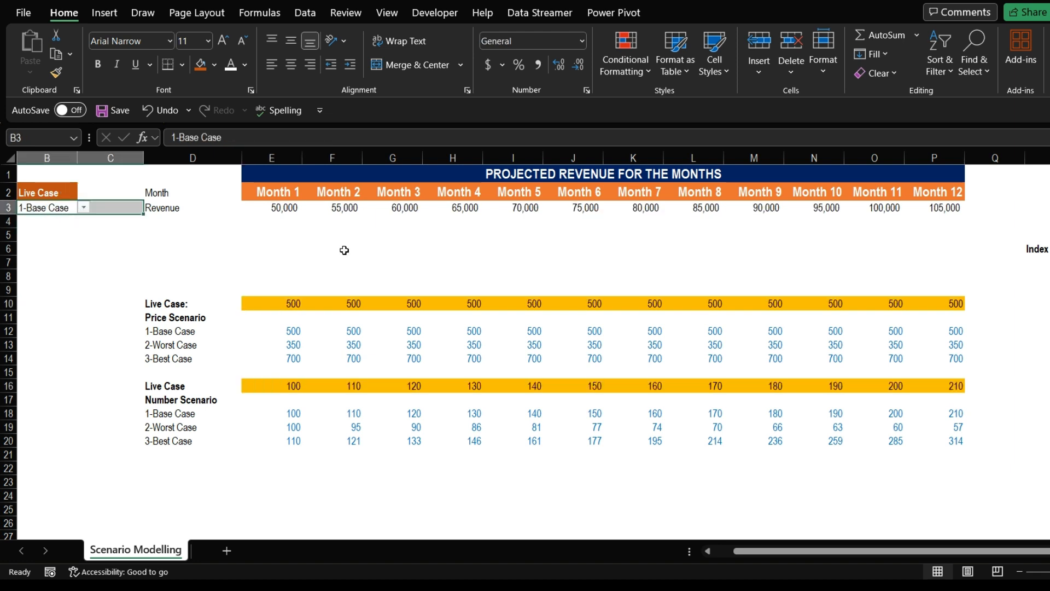
left_click(495, 236)
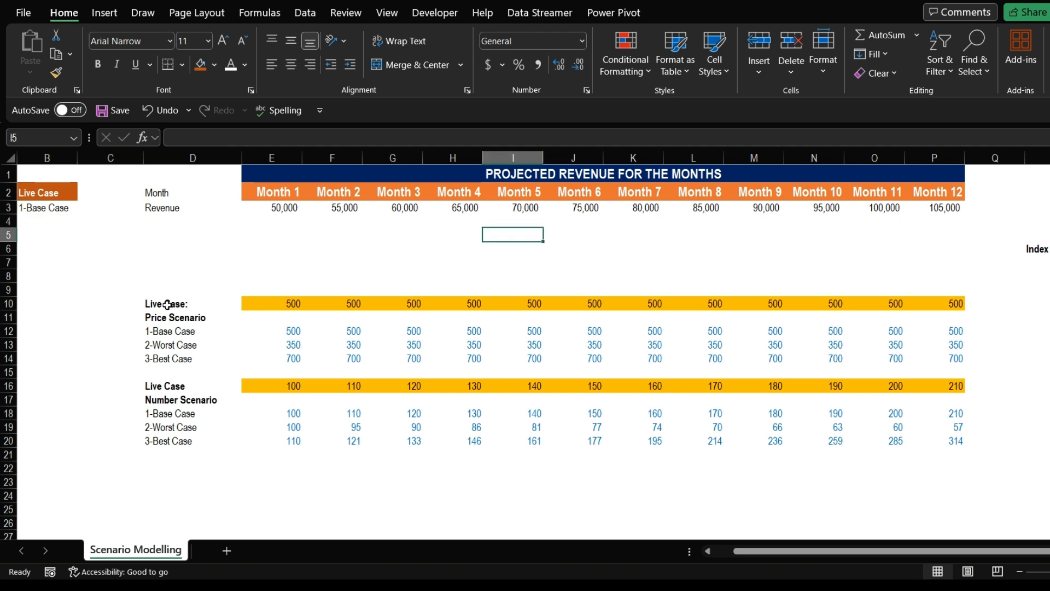
Step: Turn the price section's Live Case label in D10 into the formula ="Live Case:"&MID(B3,1,100)
left_click(210, 303)
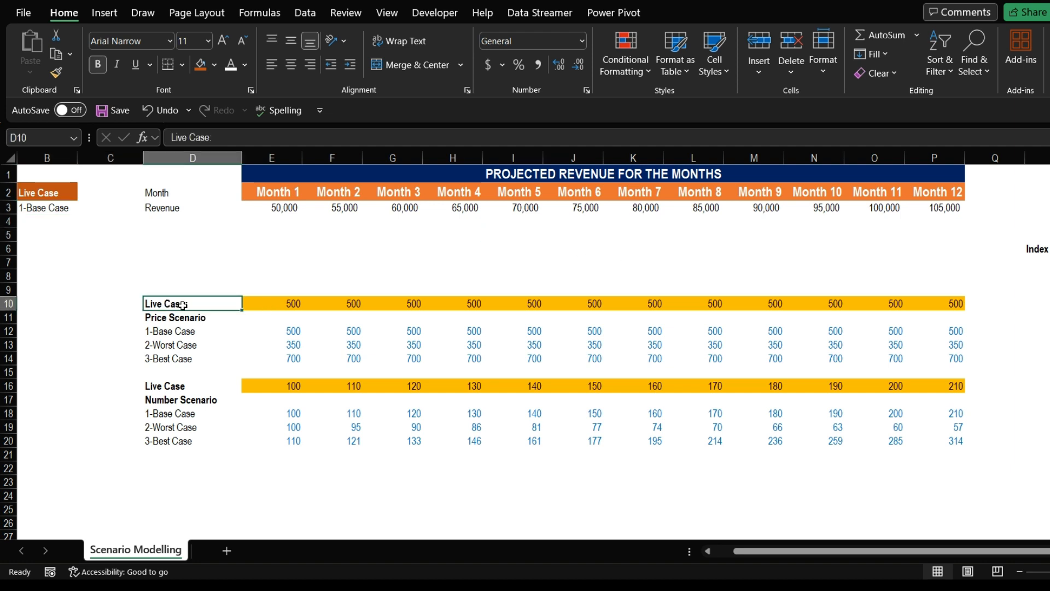
left_click(48, 208)
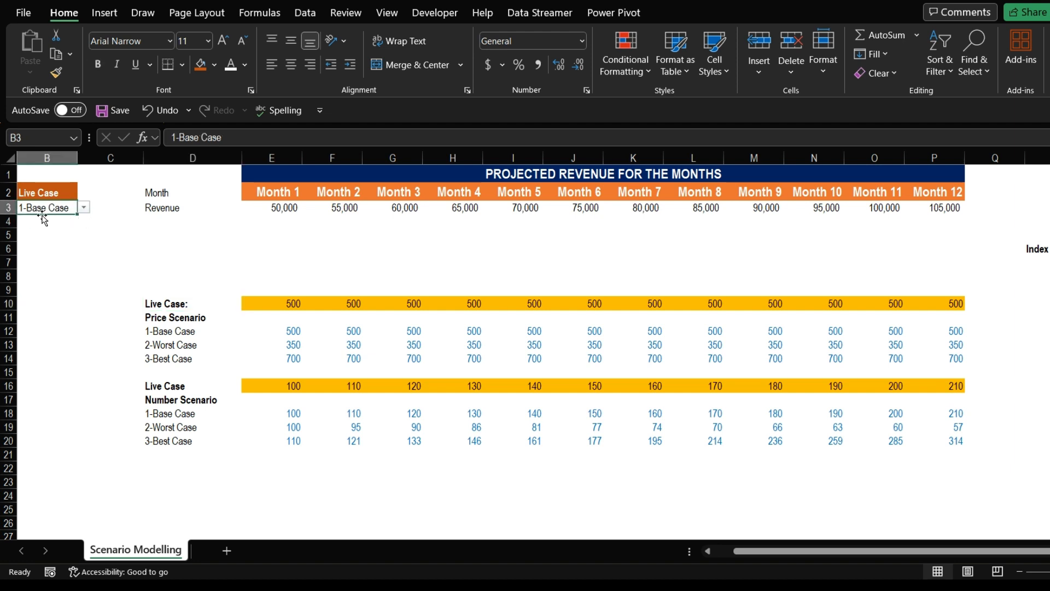
left_click(164, 303)
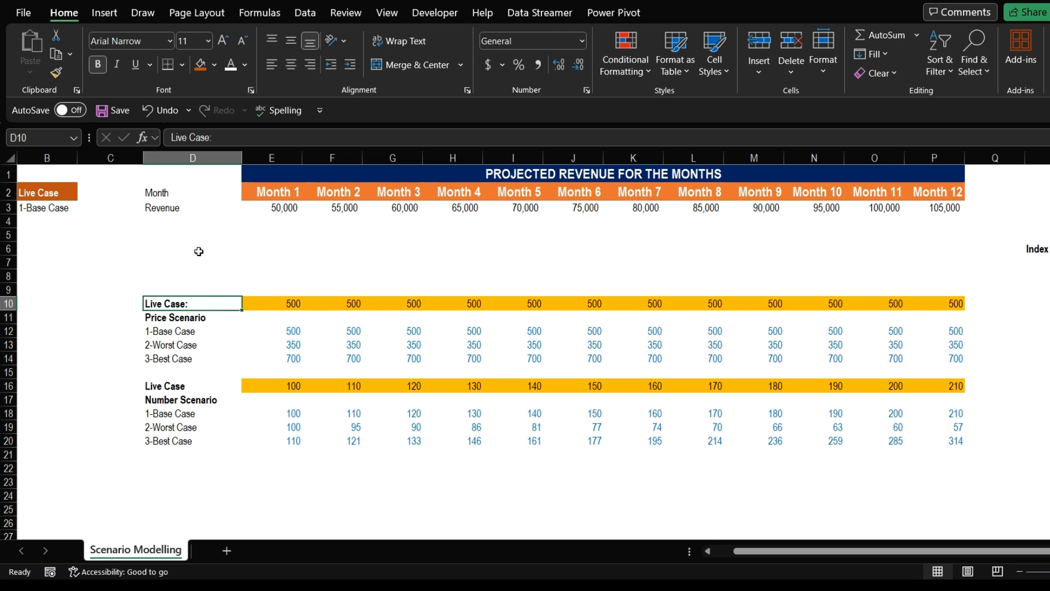
left_click(171, 139)
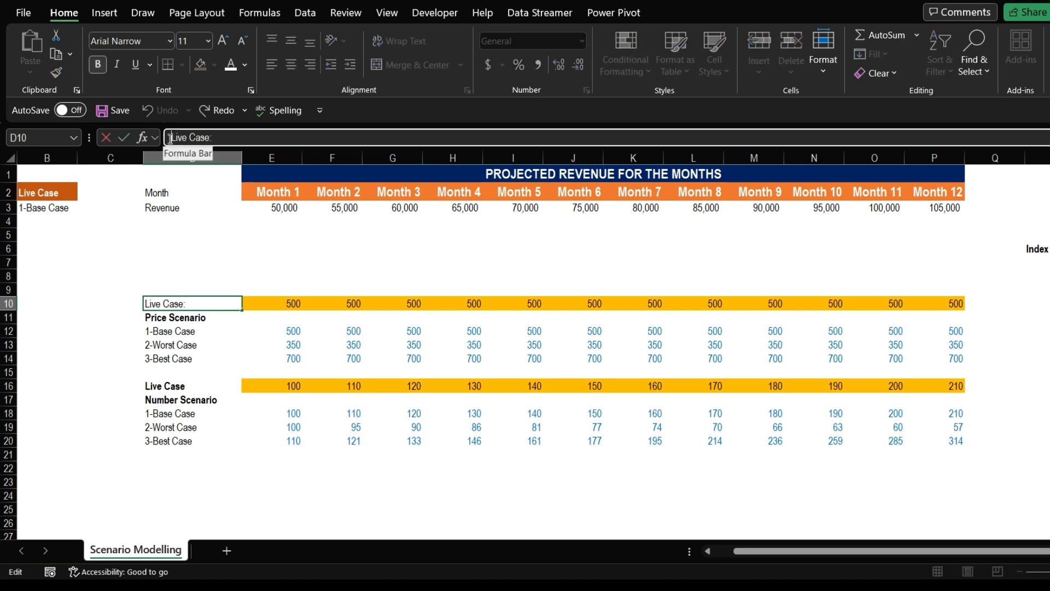
type("=")
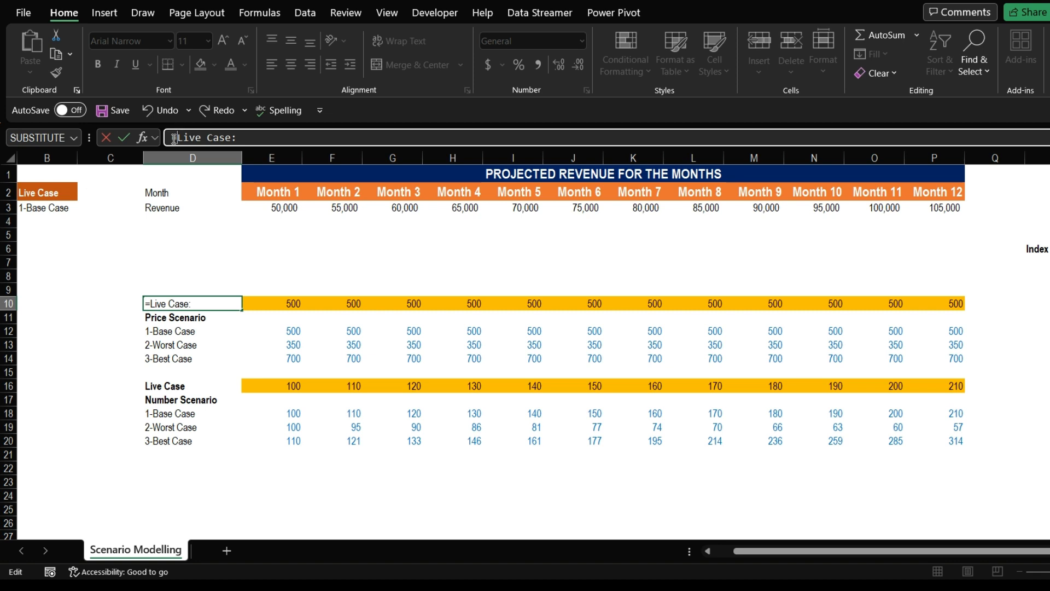
type("\"")
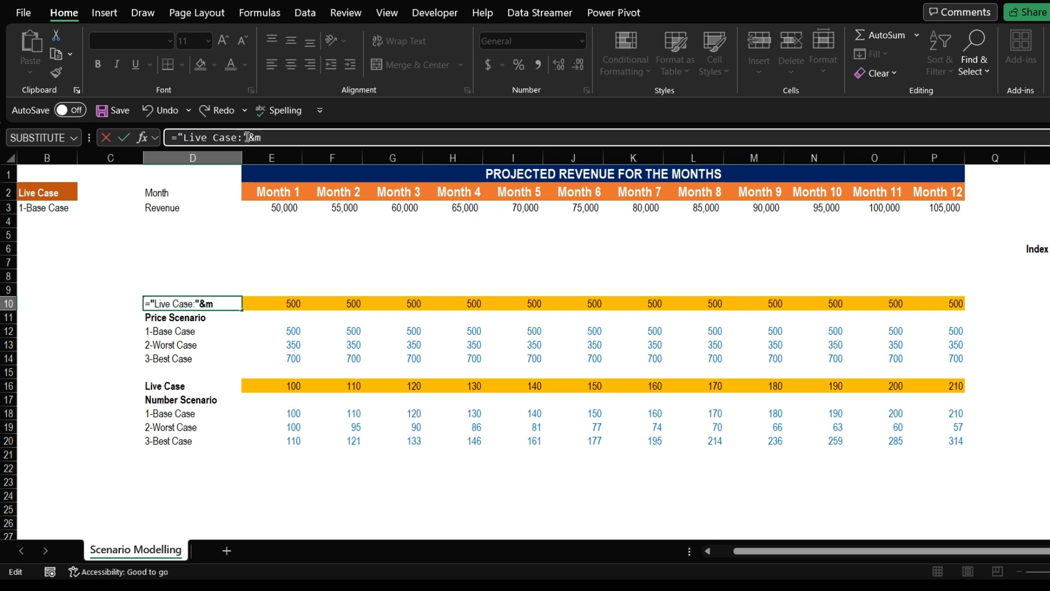
type("id")
key("Tab")
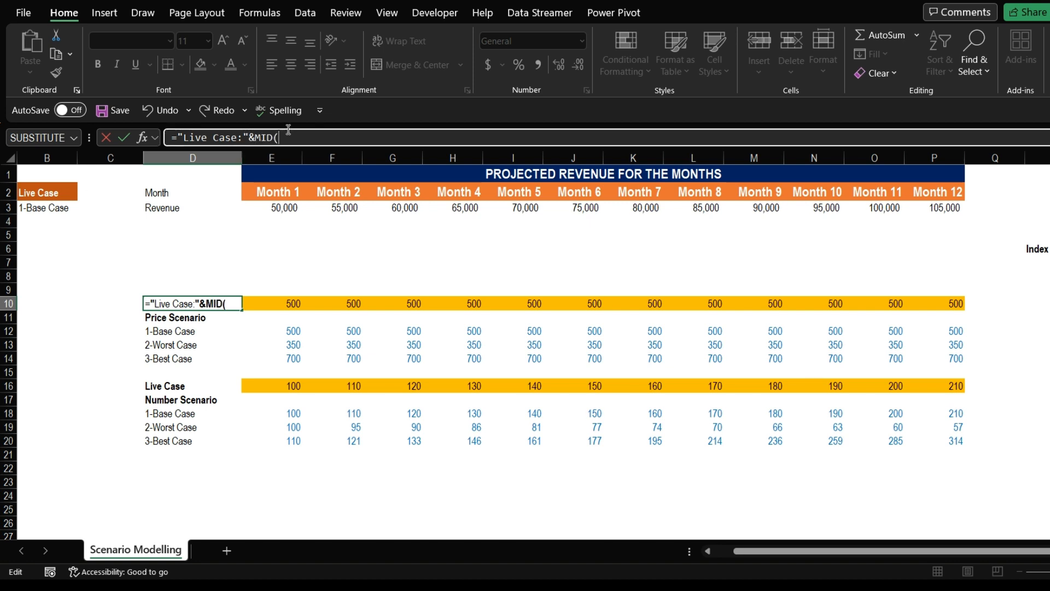
left_click(40, 210)
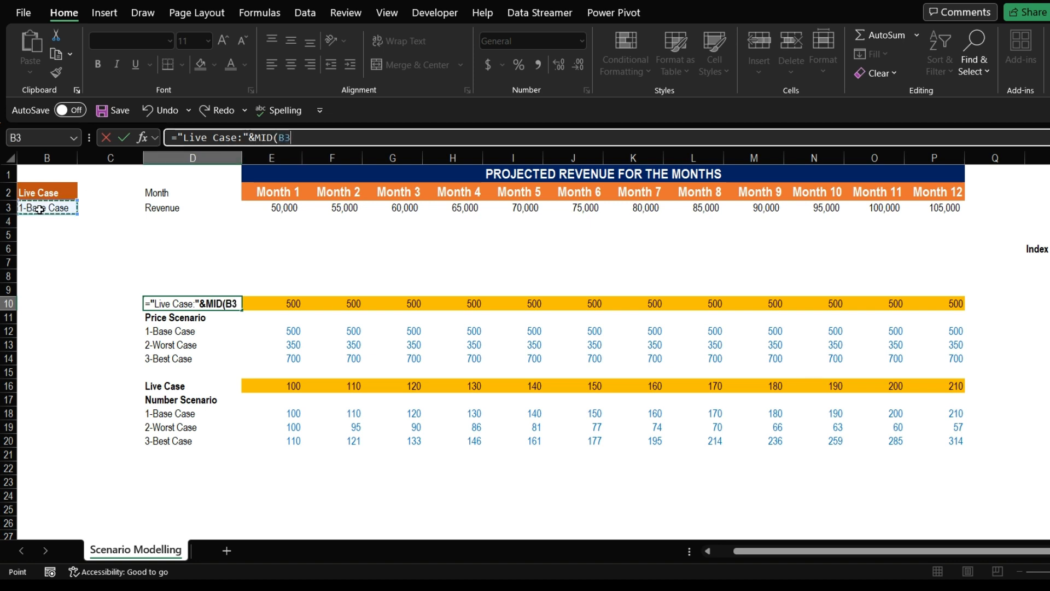
left_click(287, 137)
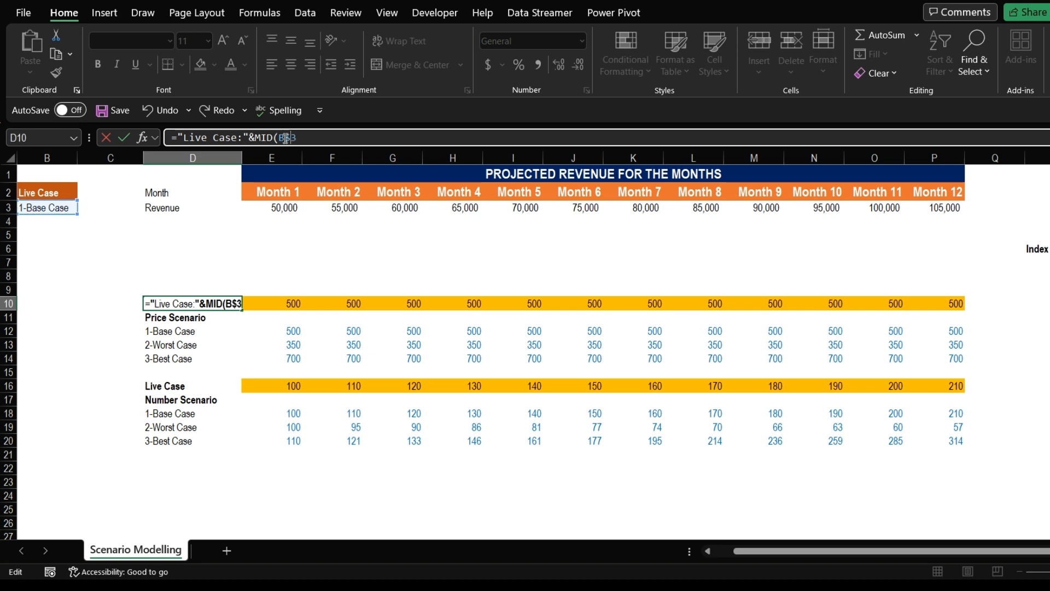
type("$")
key("BackSpace")
type("1,100")
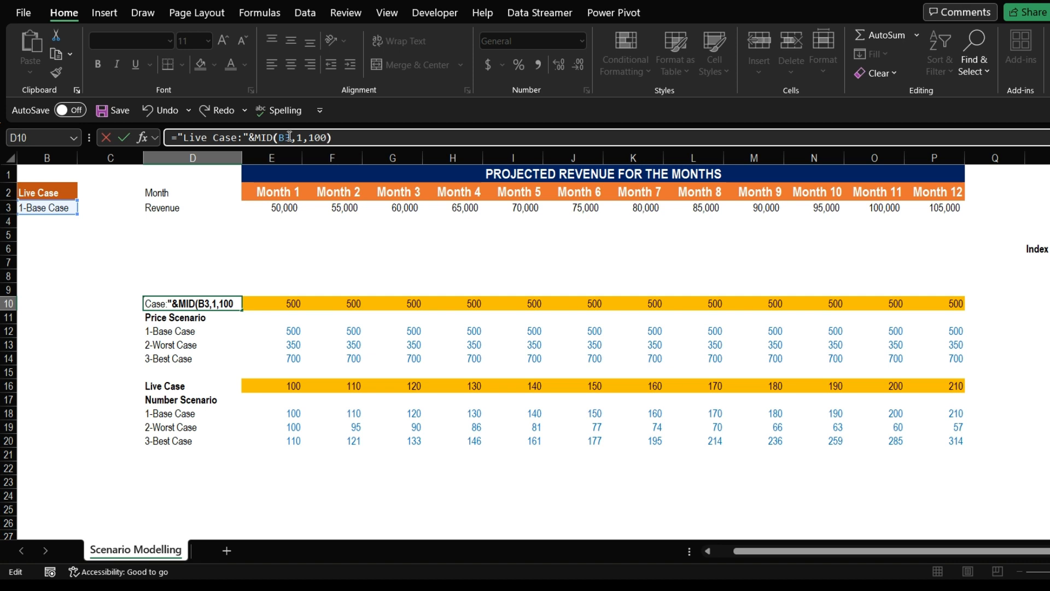
key("Return")
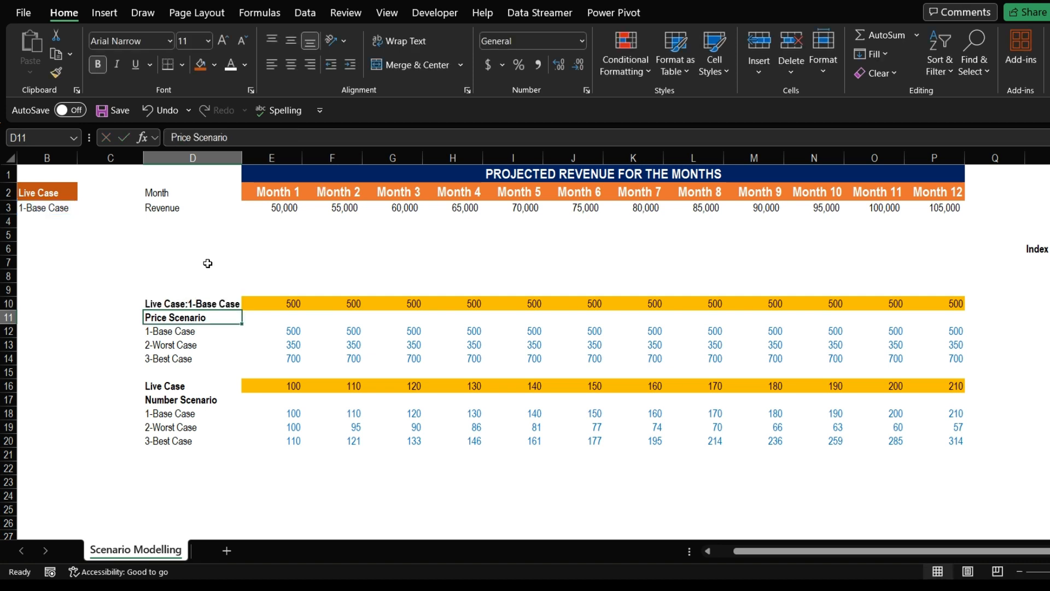
Step: Switch the scenario in B3 to 2-Worst Case and autofit column D to the full D10 label
left_click(192, 302)
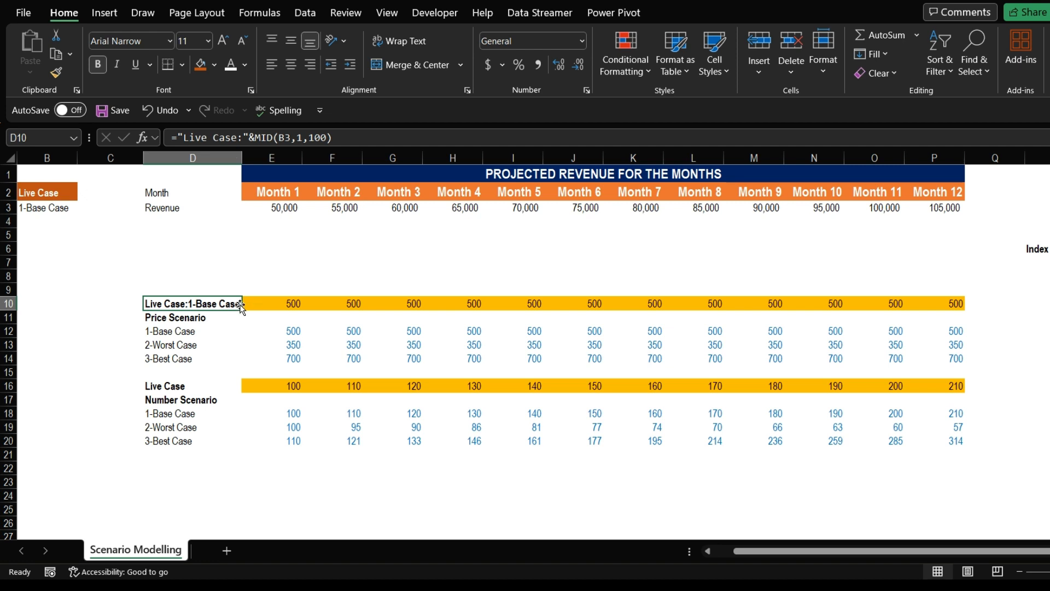
left_click(56, 209)
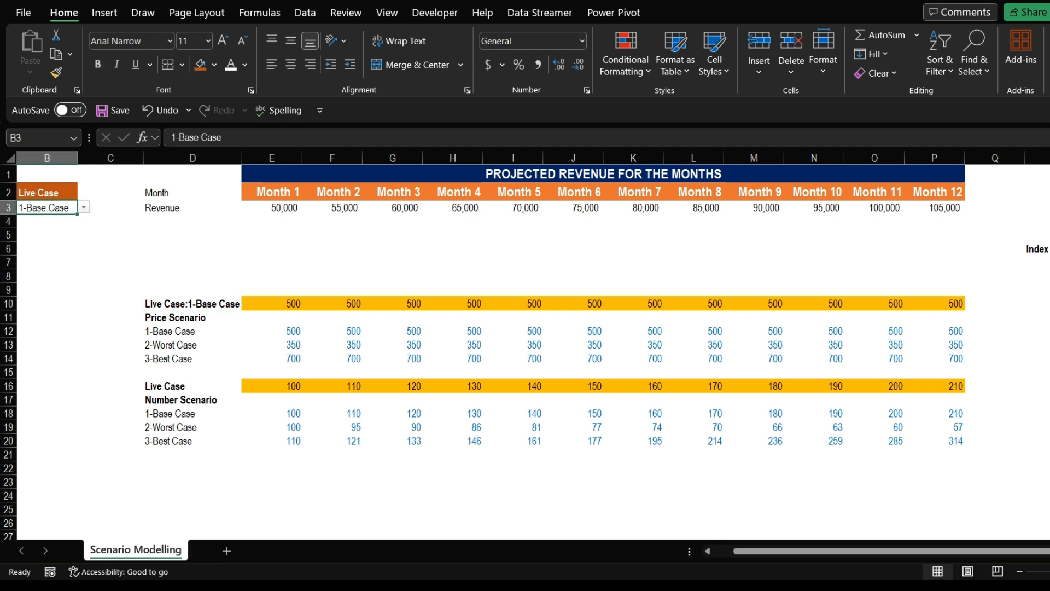
left_click(47, 231)
left_click(220, 301)
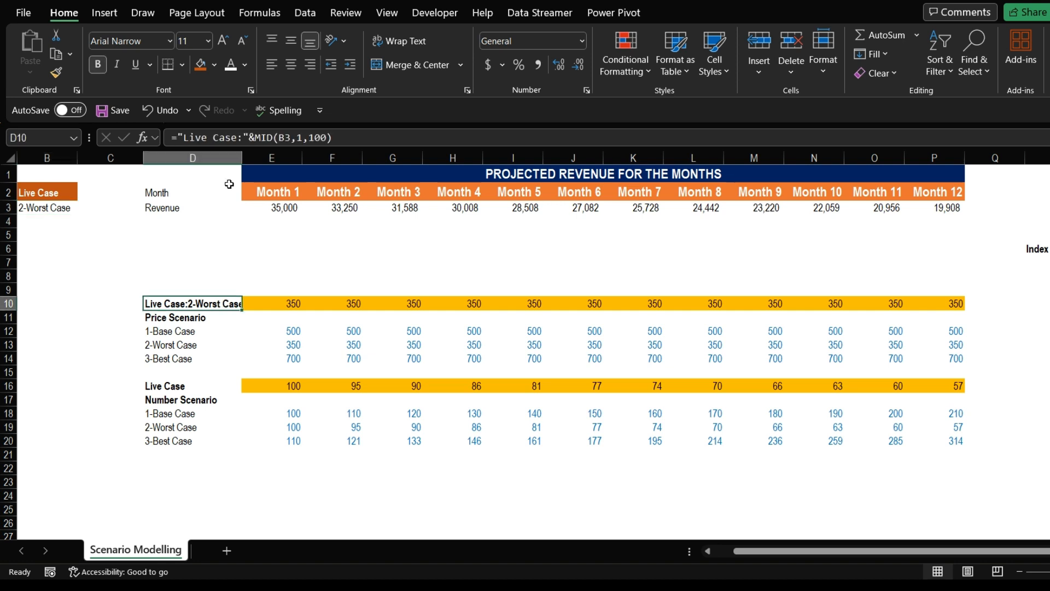
double_click(242, 158)
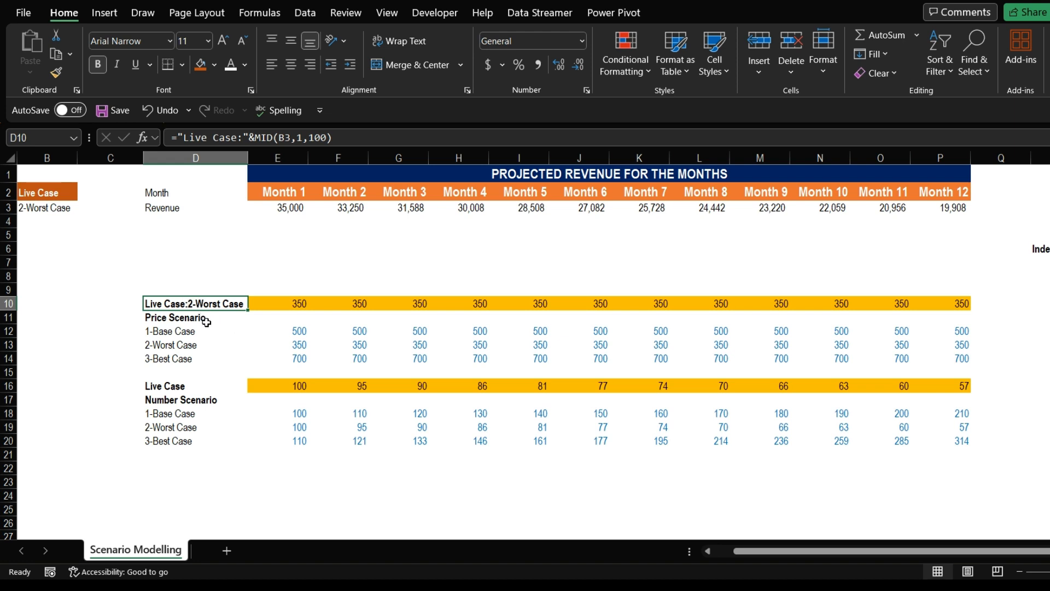
Step: Copy the D10 label formula to the number section's Live Case label in D16 and repoint its MID reference to B3
key("ctrl+c")
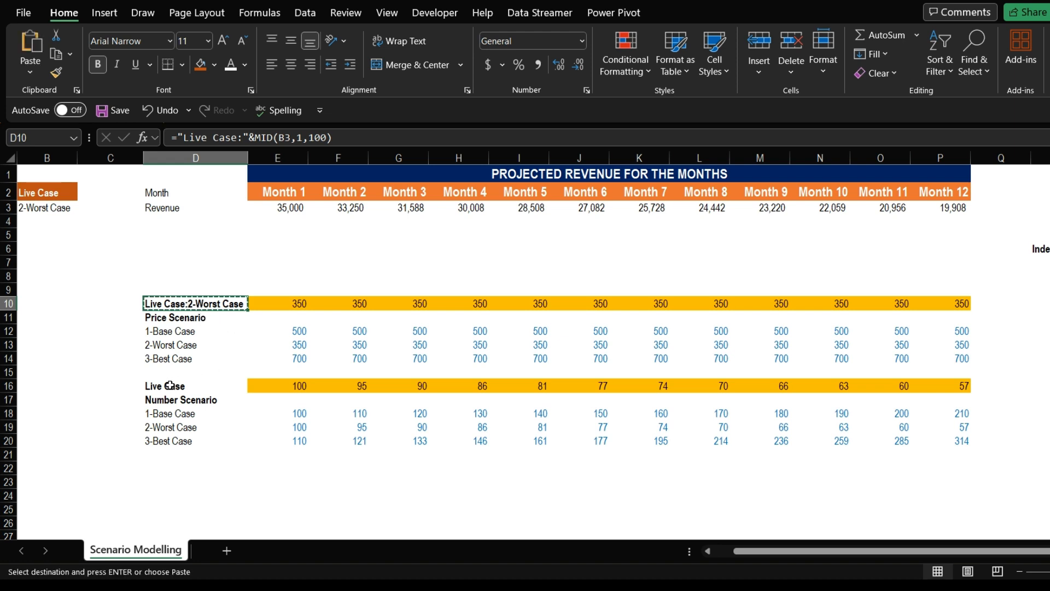
left_click(170, 385)
key("ctrl+v")
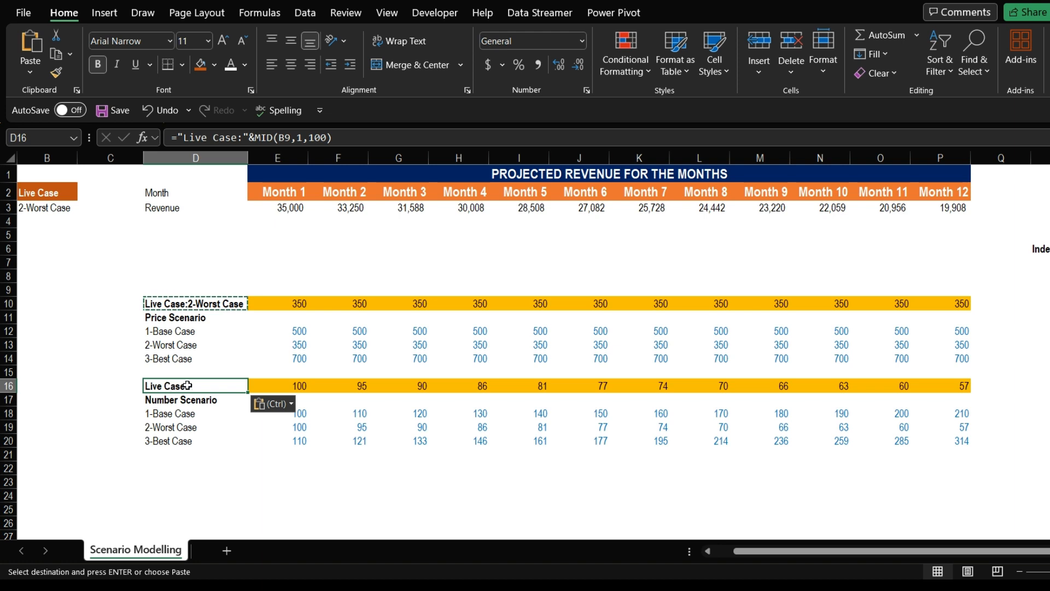
double_click(194, 385)
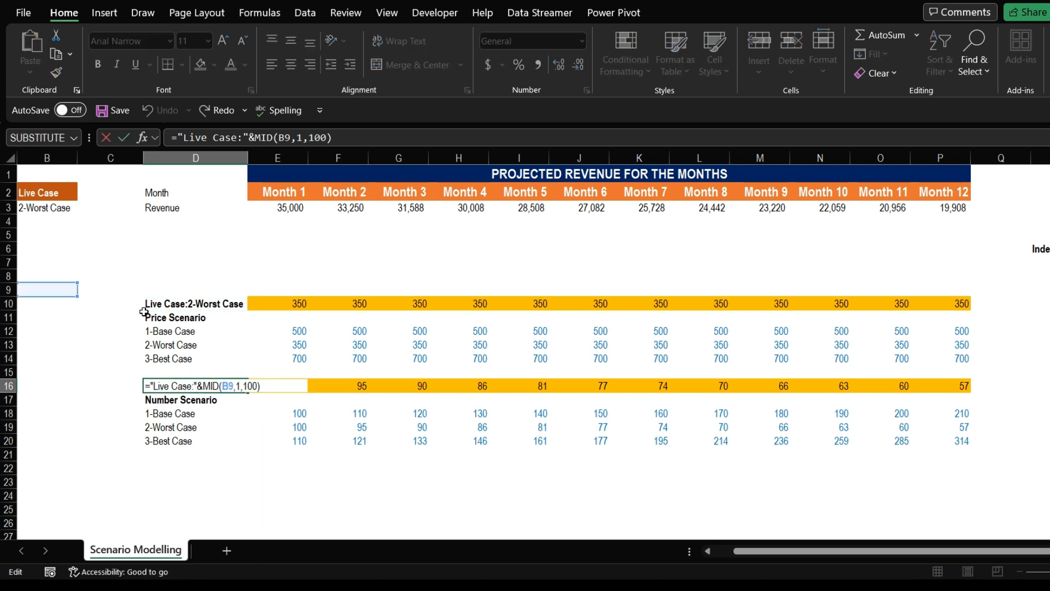
left_click_drag(49, 283, 39, 207)
key("Return")
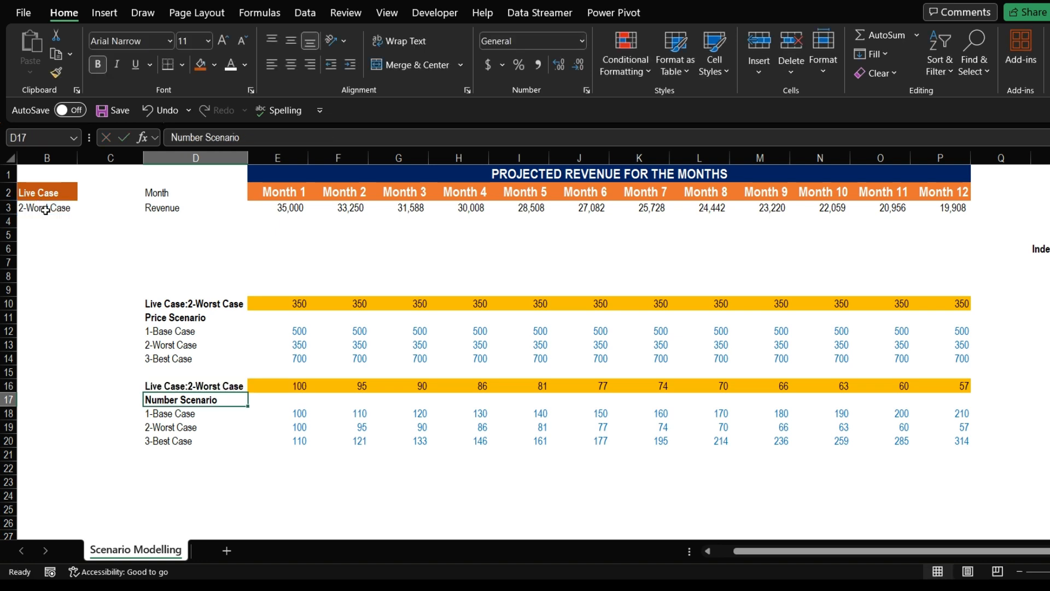
Step: Switch the scenario in B3 to 1-Base Case and check the Live Case labels and Month 1 live formulas
left_click(30, 211)
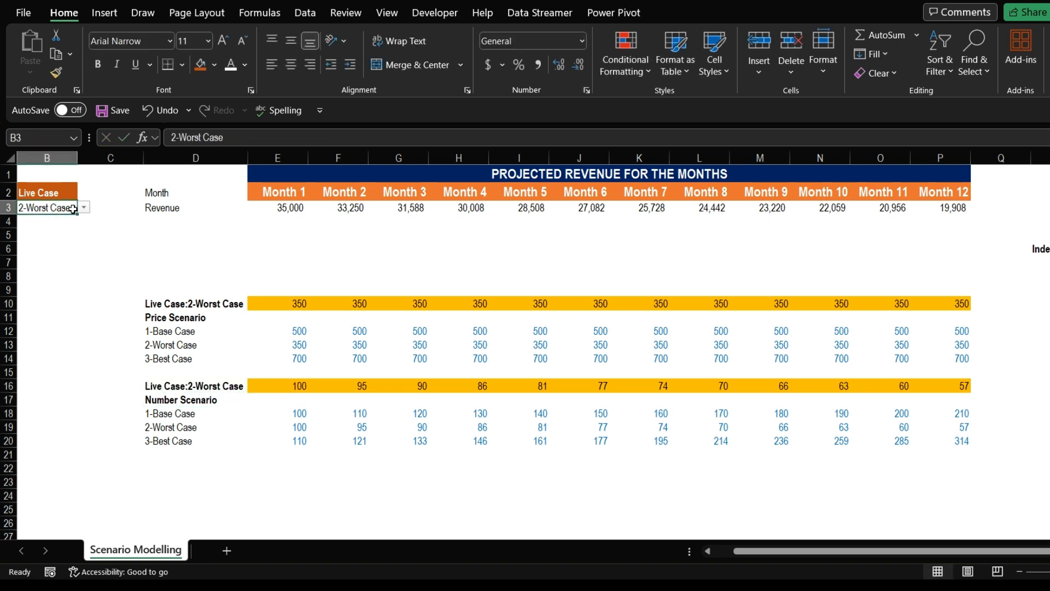
left_click(48, 224)
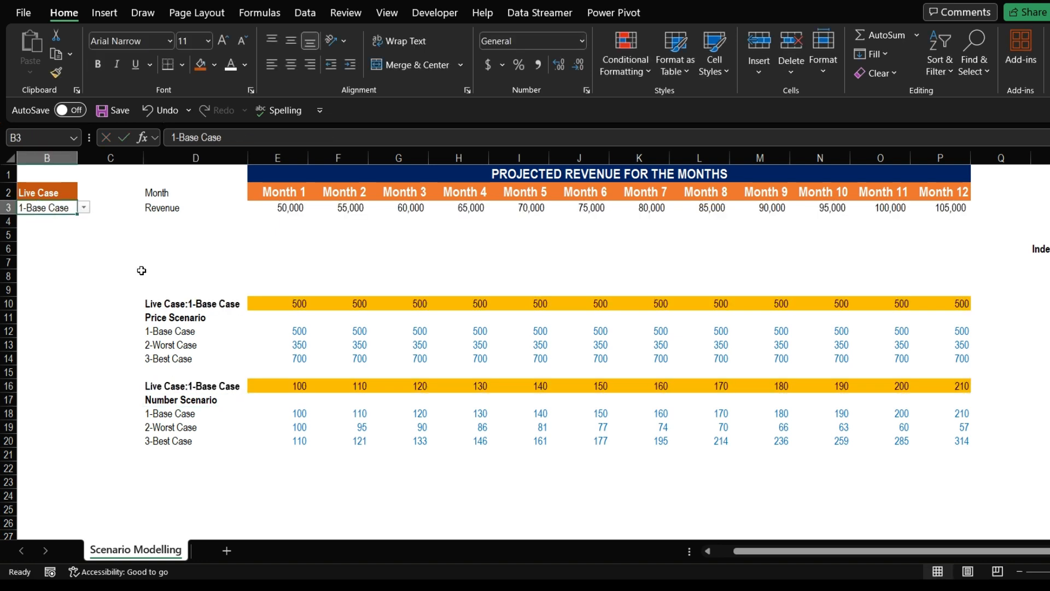
left_click(288, 304)
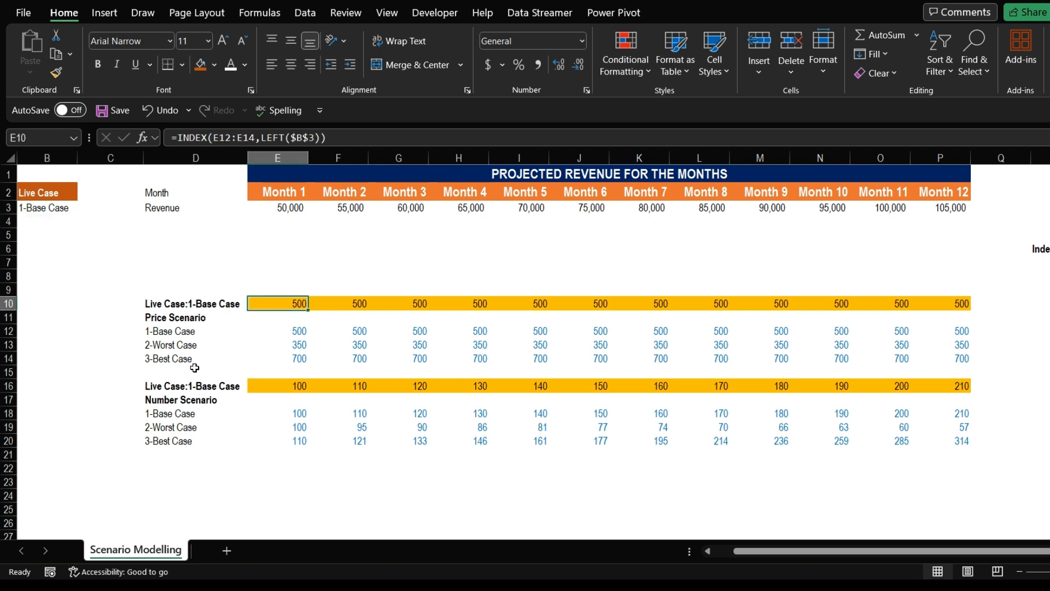
left_click(201, 385)
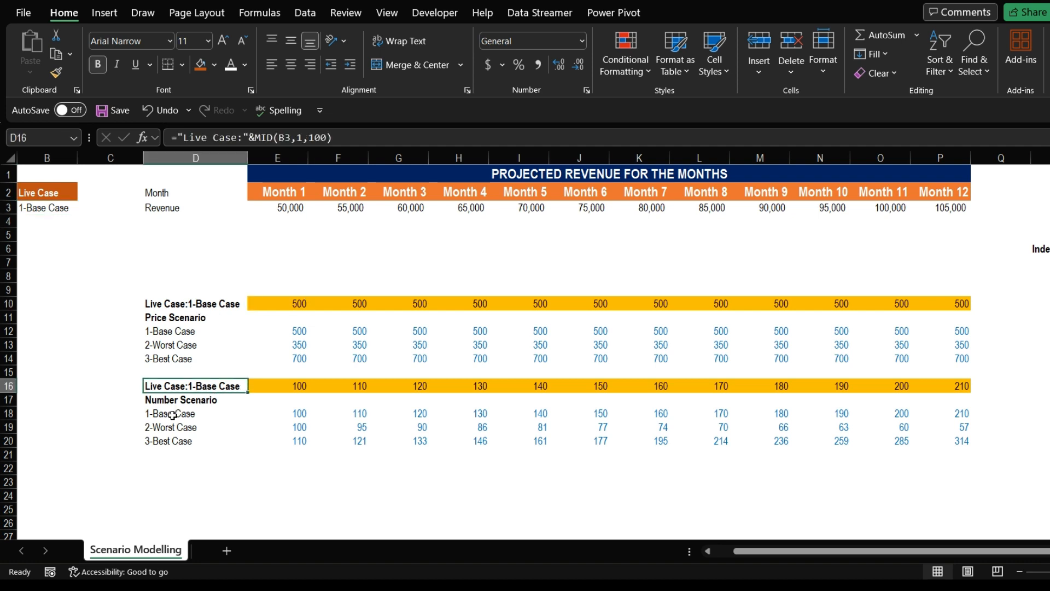
left_click(291, 384)
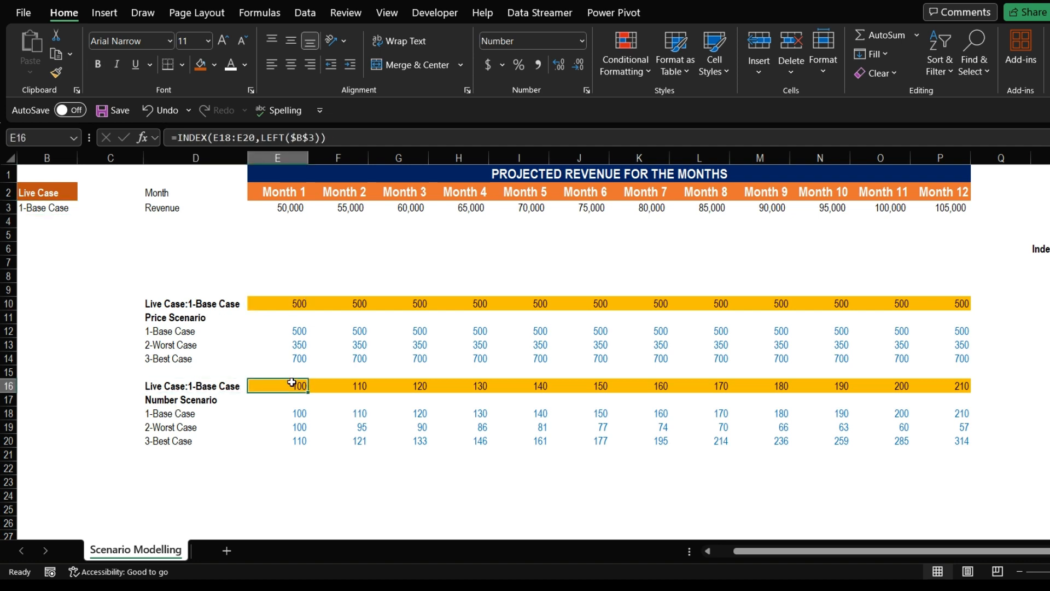
Step: Switch the scenario in B3 to 3-Best Case and check the live price row beside its label
left_click(43, 209)
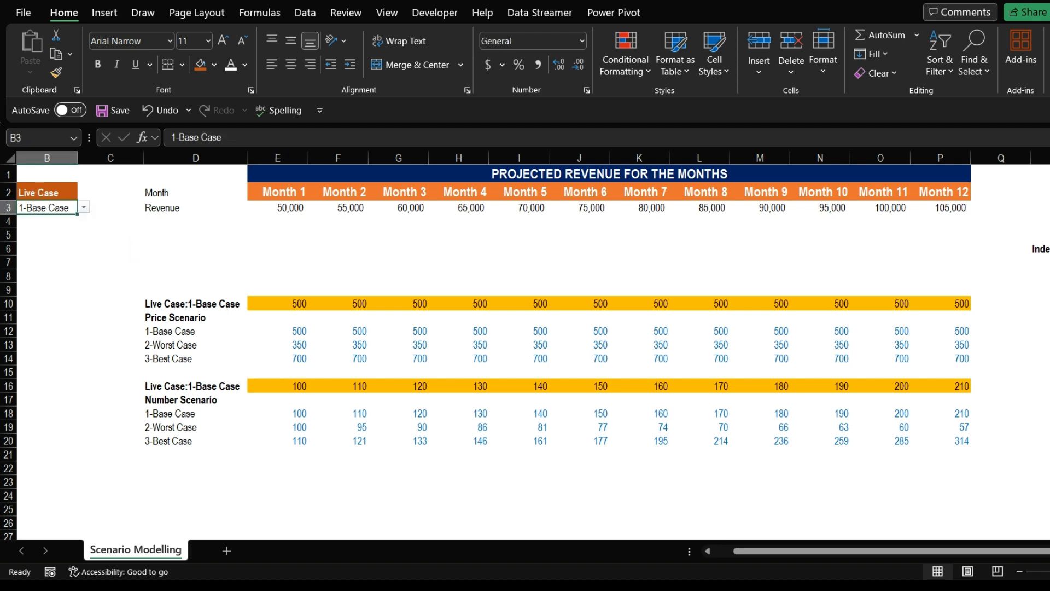
left_click(44, 240)
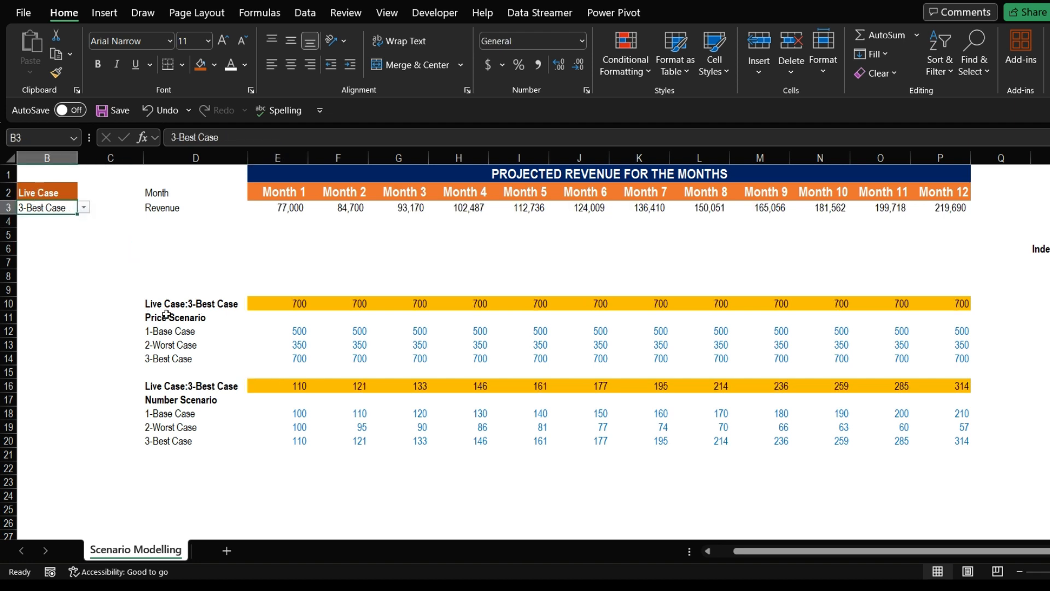
left_click(282, 304)
left_click(610, 262)
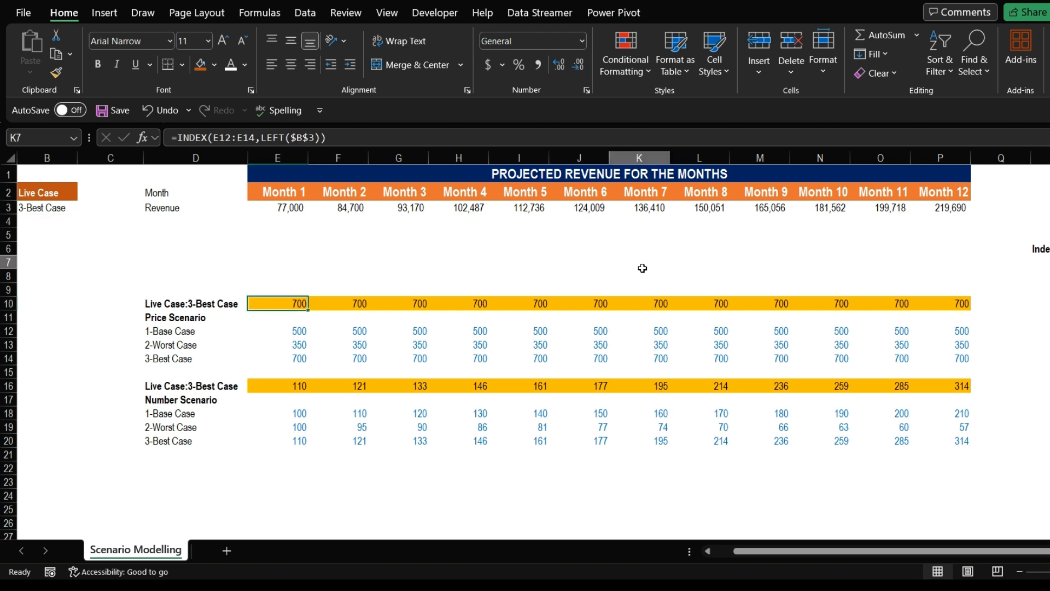
left_click(755, 261)
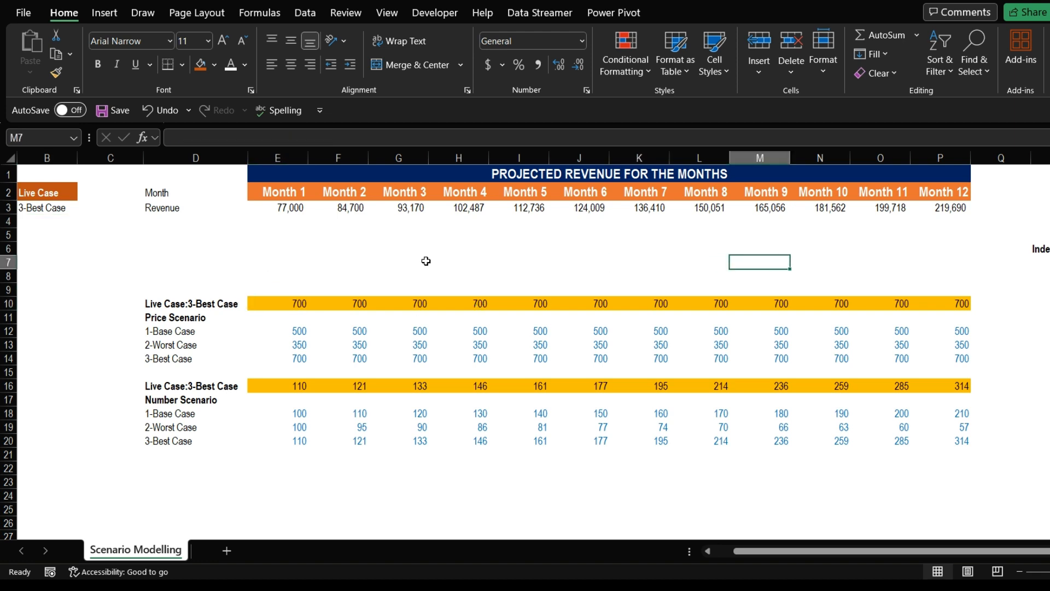
left_click(356, 260)
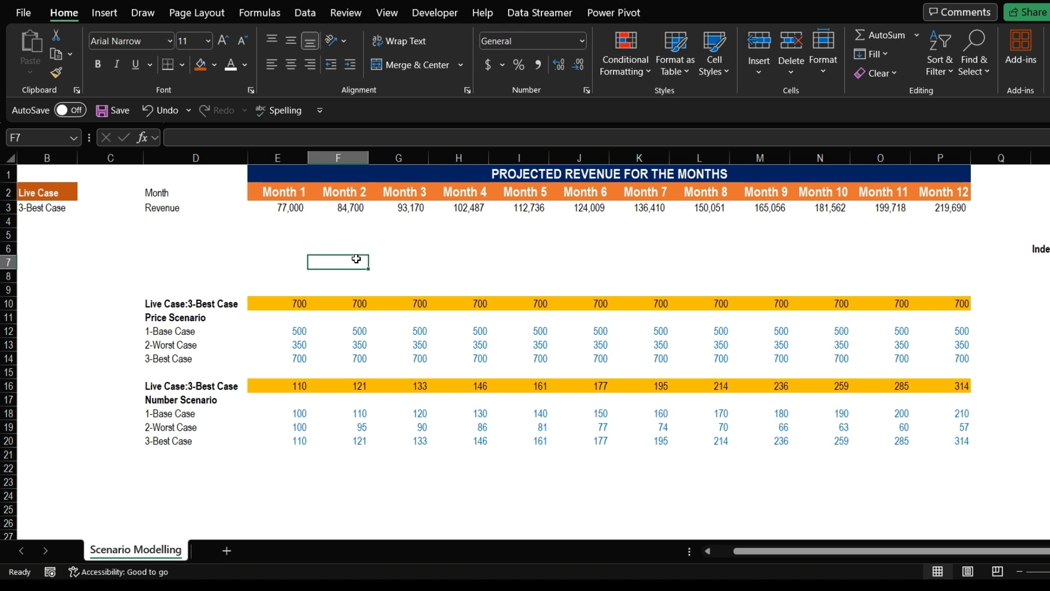
Step: Inspect the best case projected revenue cells in row 3 across Months 1 to 7
left_click(286, 208)
left_click(338, 212)
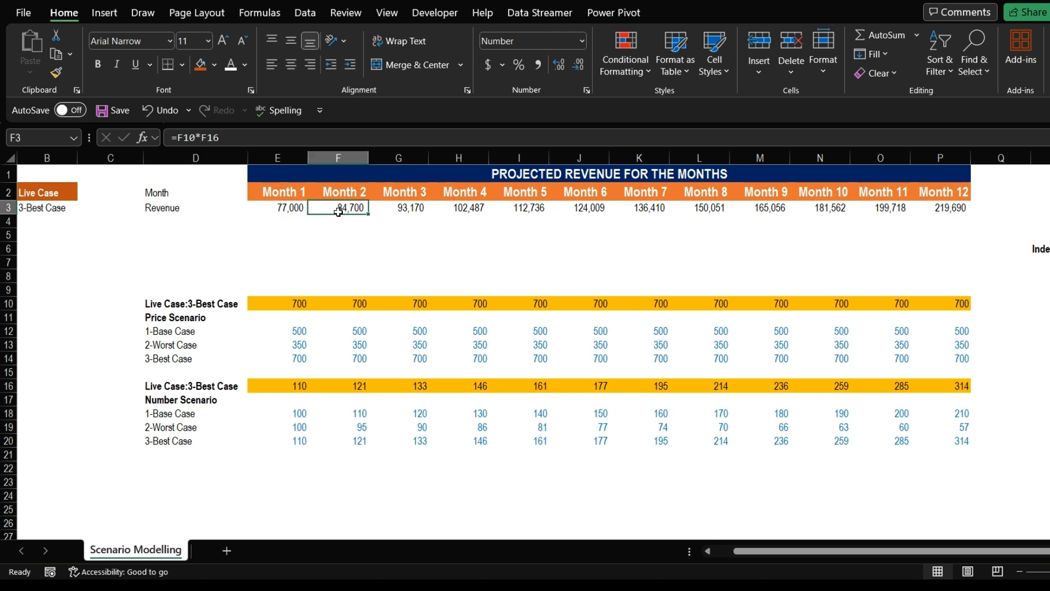
left_click(402, 212)
left_click(472, 220)
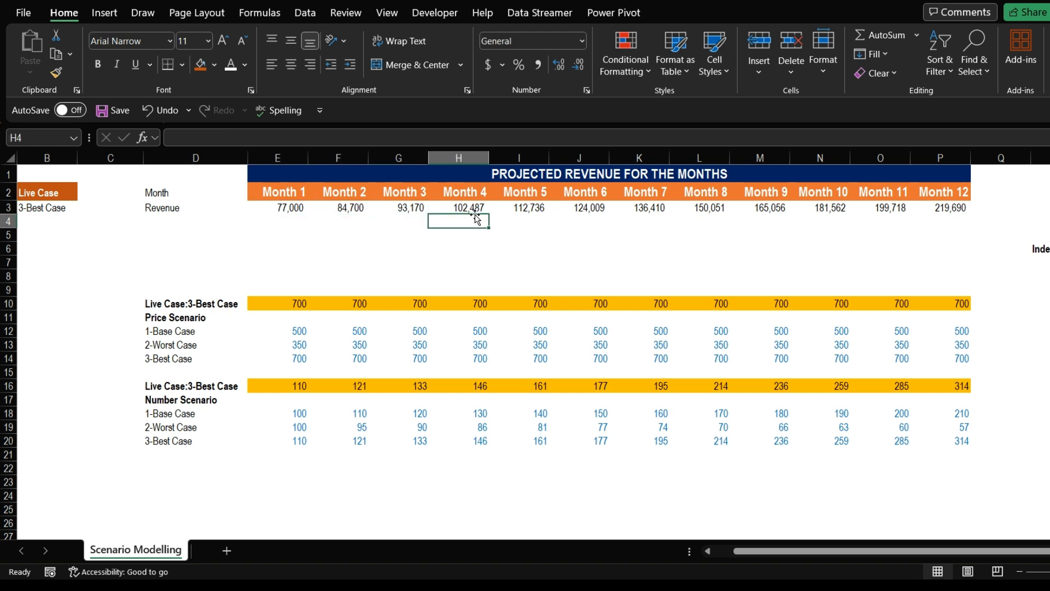
left_click(519, 212)
left_click(571, 211)
left_click(640, 211)
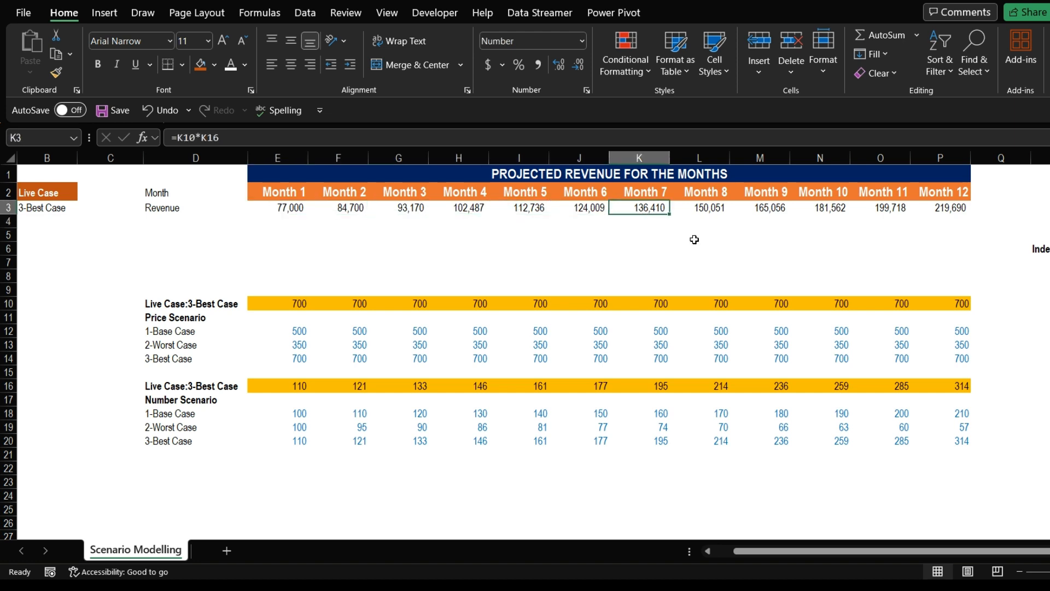